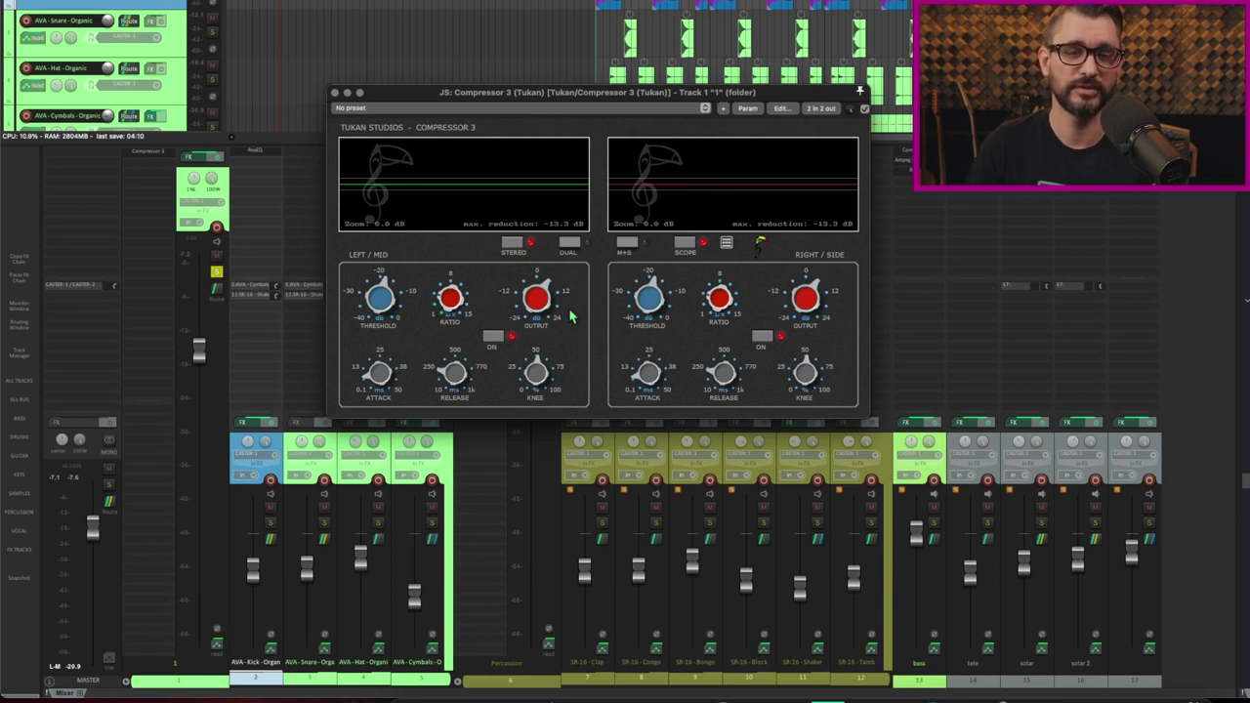
Step: Return threshold to 0.0 and ratio to 1.0, show the scope view, and drop the knee to 0
mouse_move(400, 310)
mouse_down()
mouse_move(399, 326)
mouse_move(396, 298)
mouse_up()
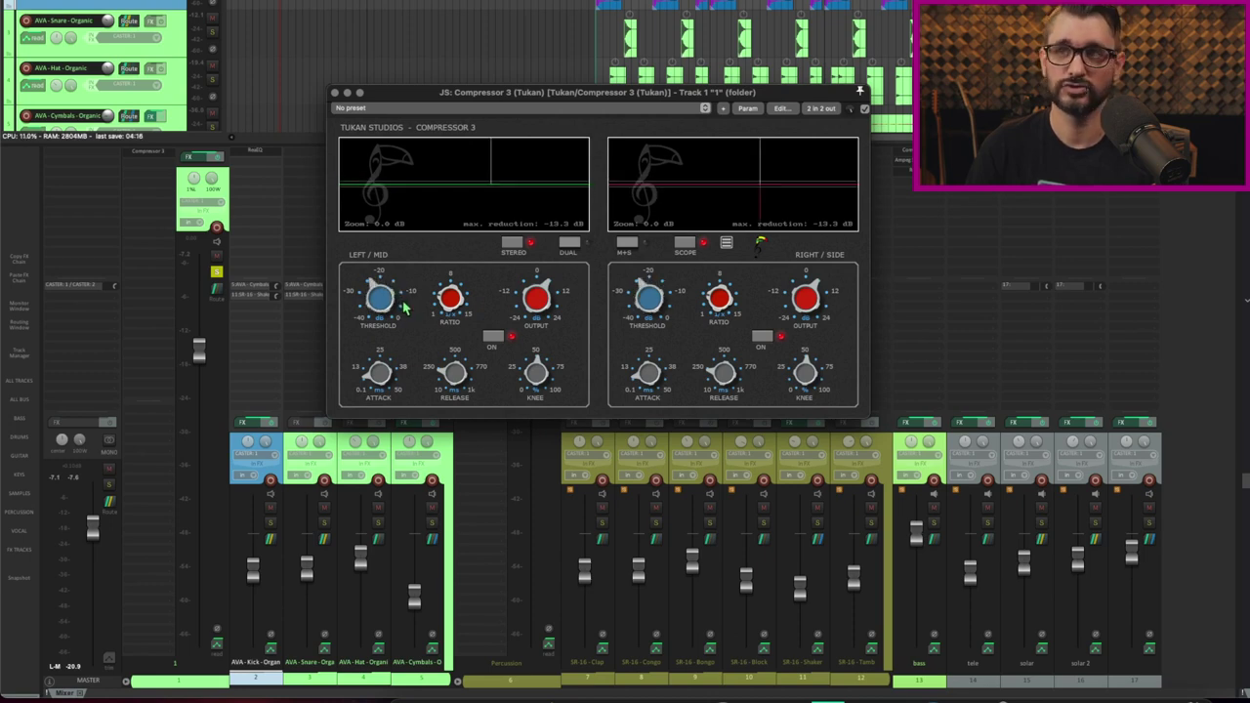
drag(452, 302, 454, 307)
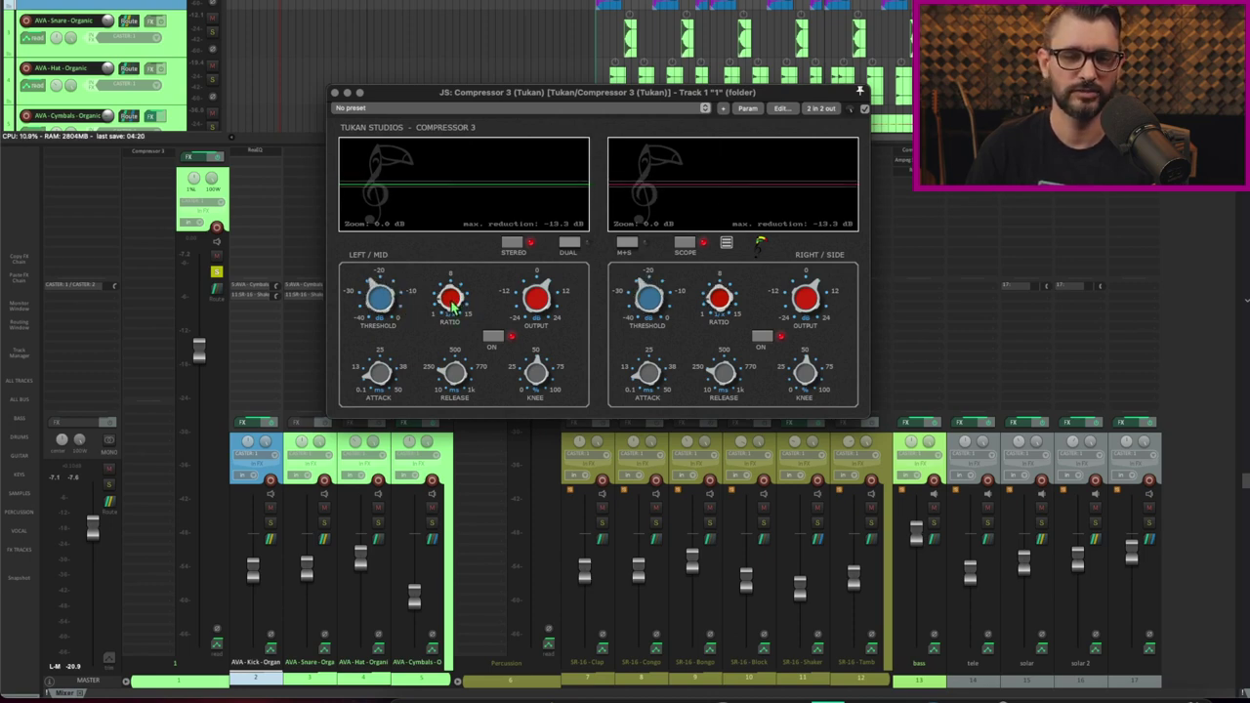
click(493, 337)
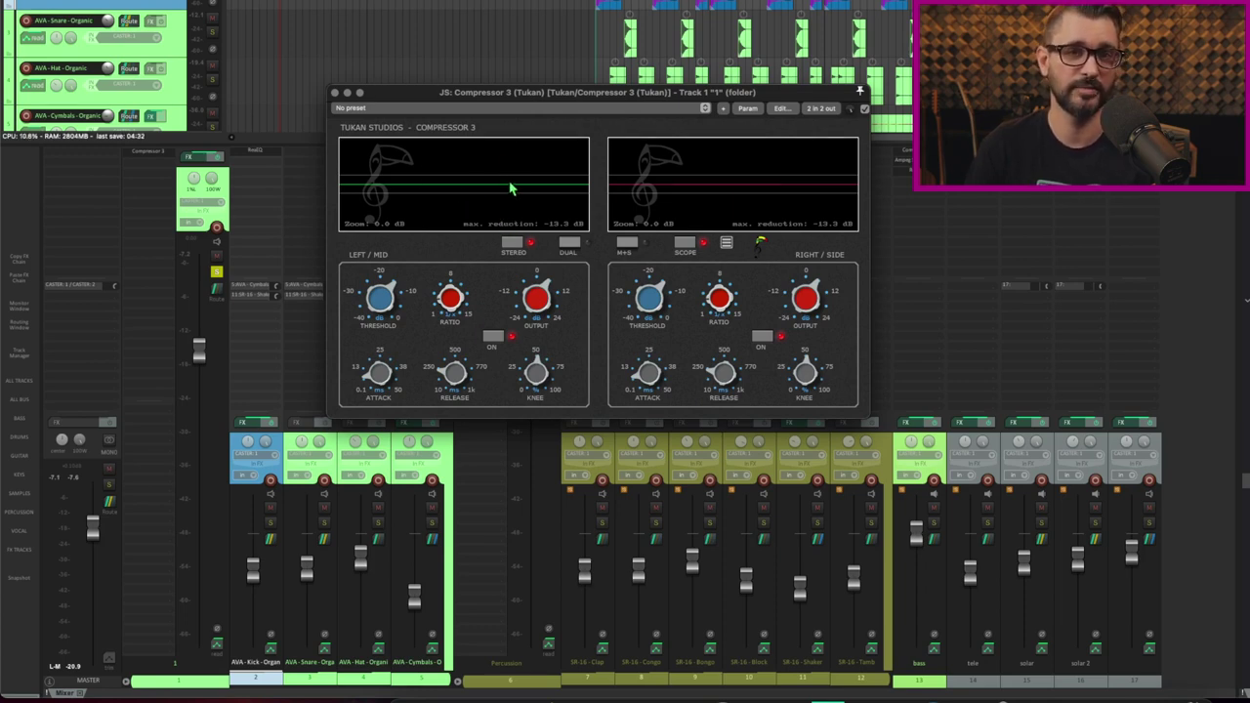
click(684, 244)
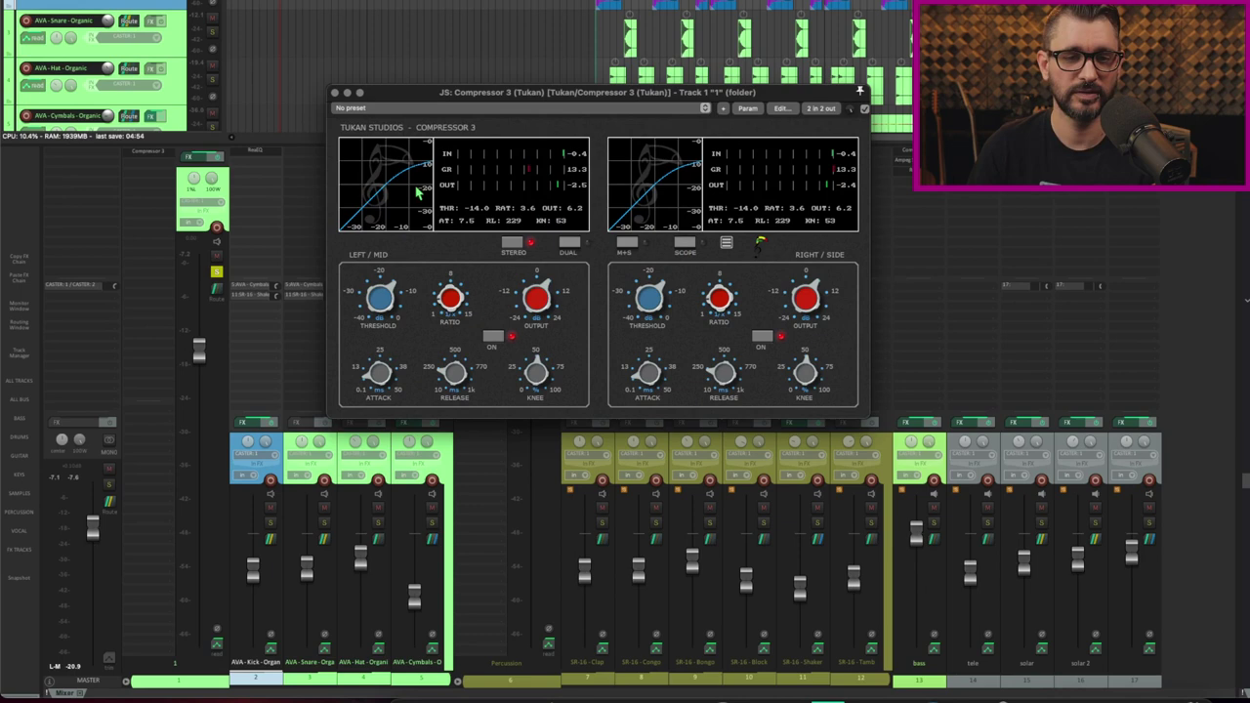
mouse_move(537, 372)
mouse_down()
mouse_move(547, 394)
mouse_move(543, 348)
mouse_up()
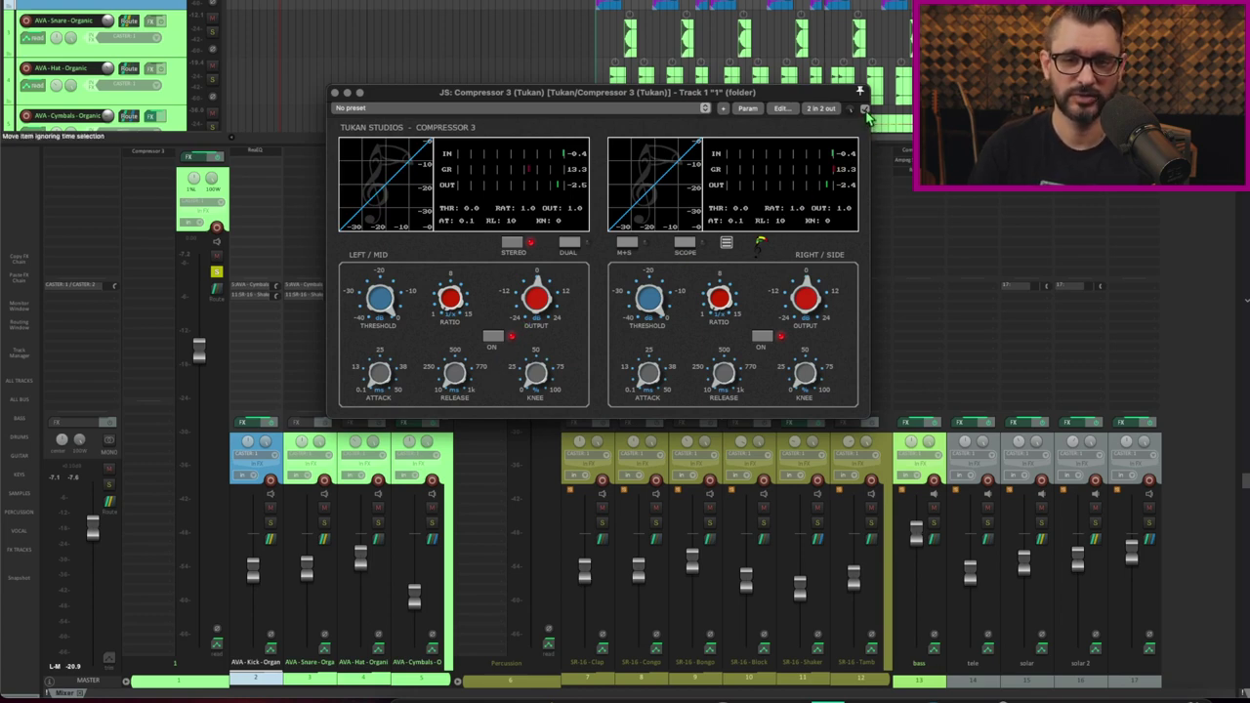
Step: Play the drums with Compressor 3 bypassed, then re-enable it at ratio 4.6
click(865, 109)
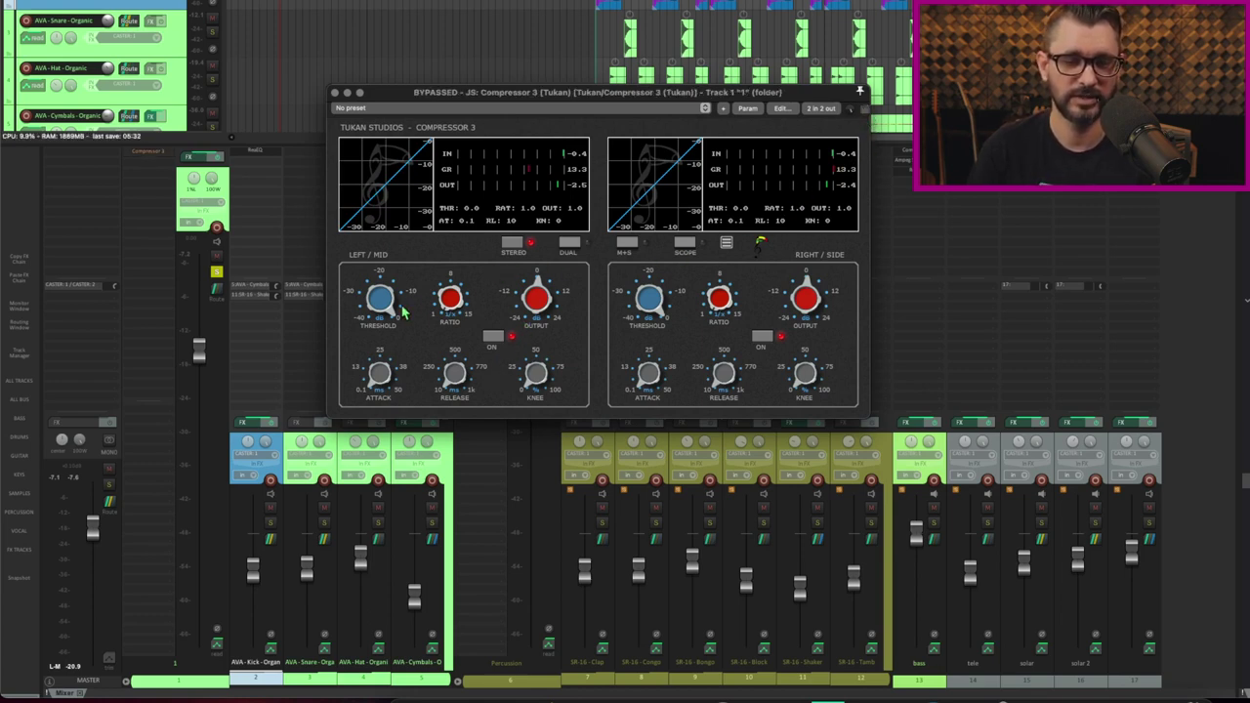
key(space)
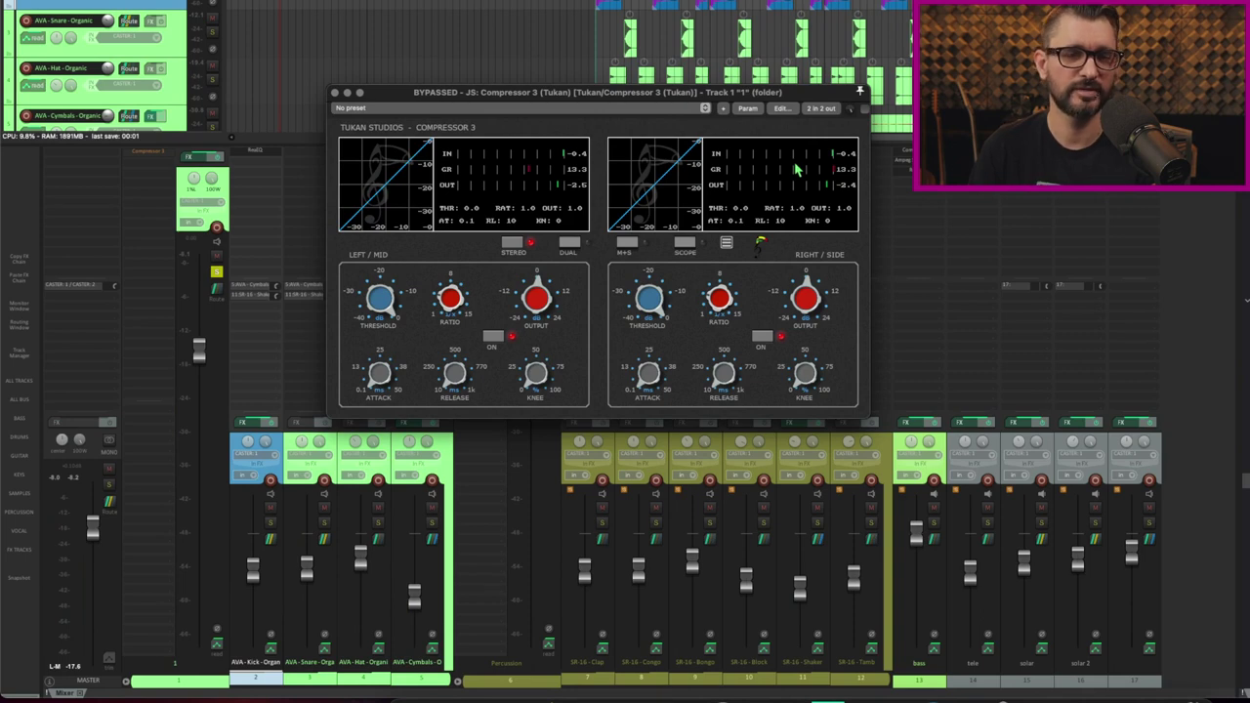
click(865, 110)
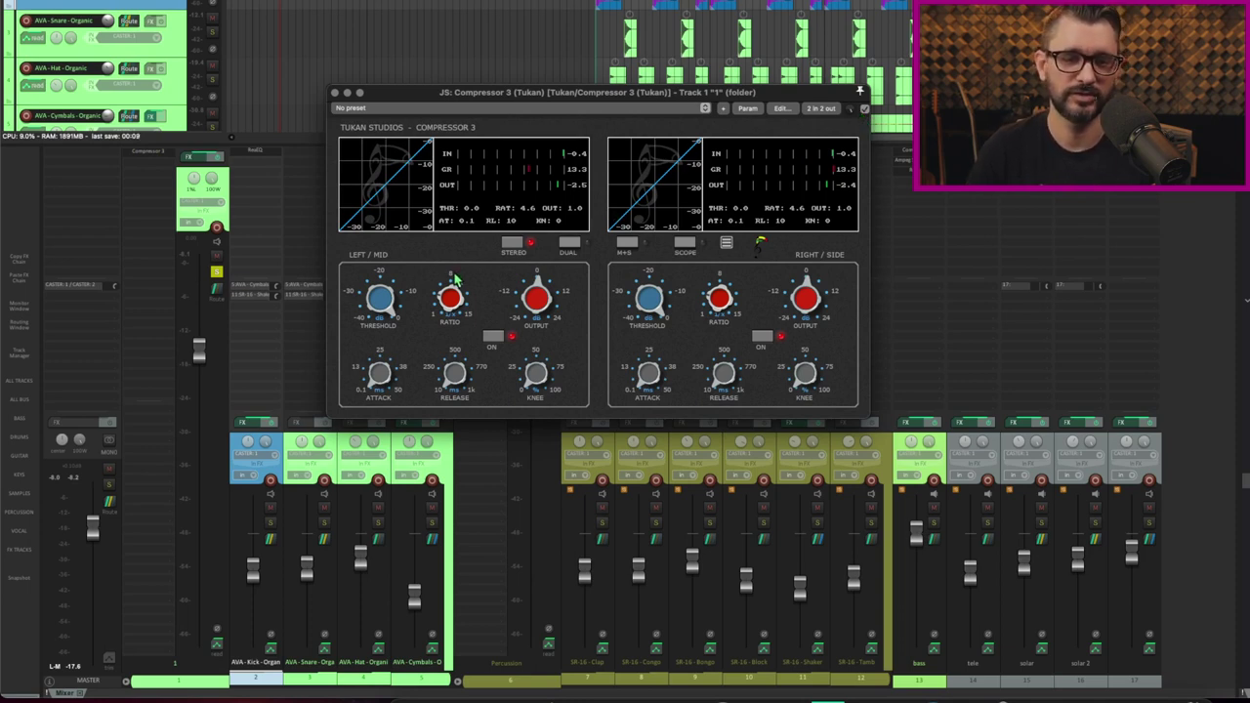
Step: Set ratio 2.8 and threshold -30.4 dB, then play the drums through the compressor
drag(445, 303, 448, 309)
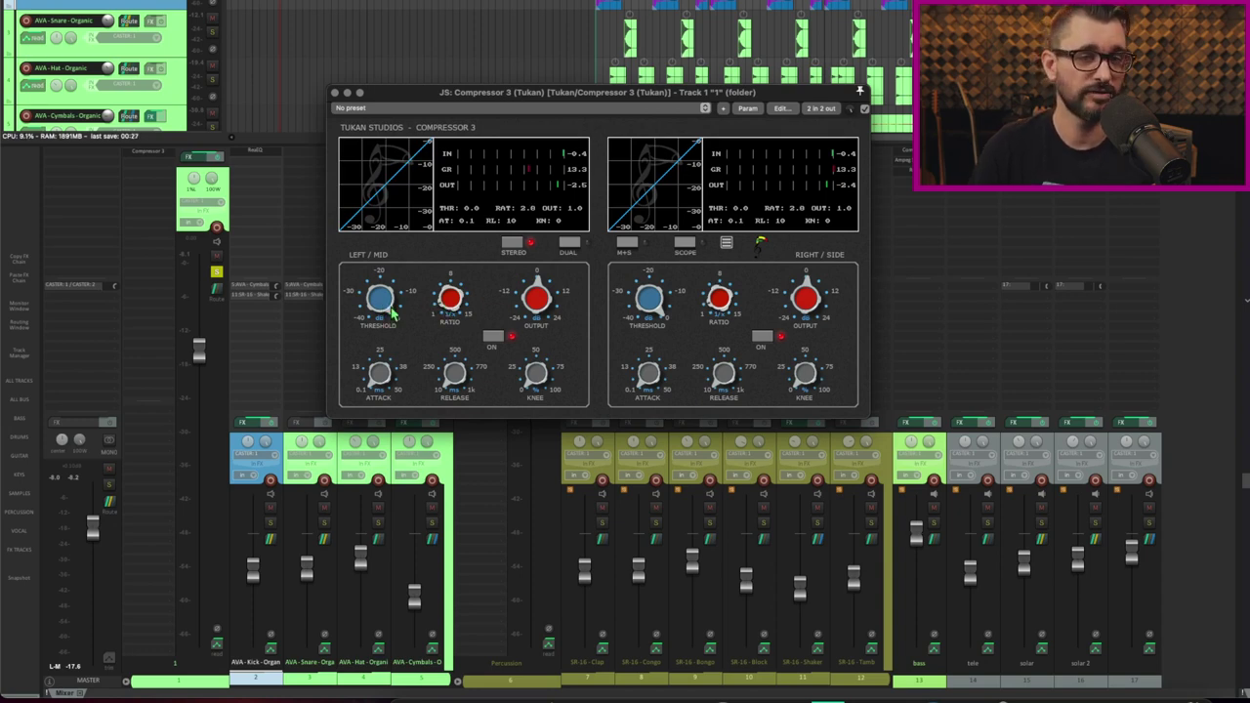
drag(396, 311, 393, 324)
drag(273, 492, 285, 516)
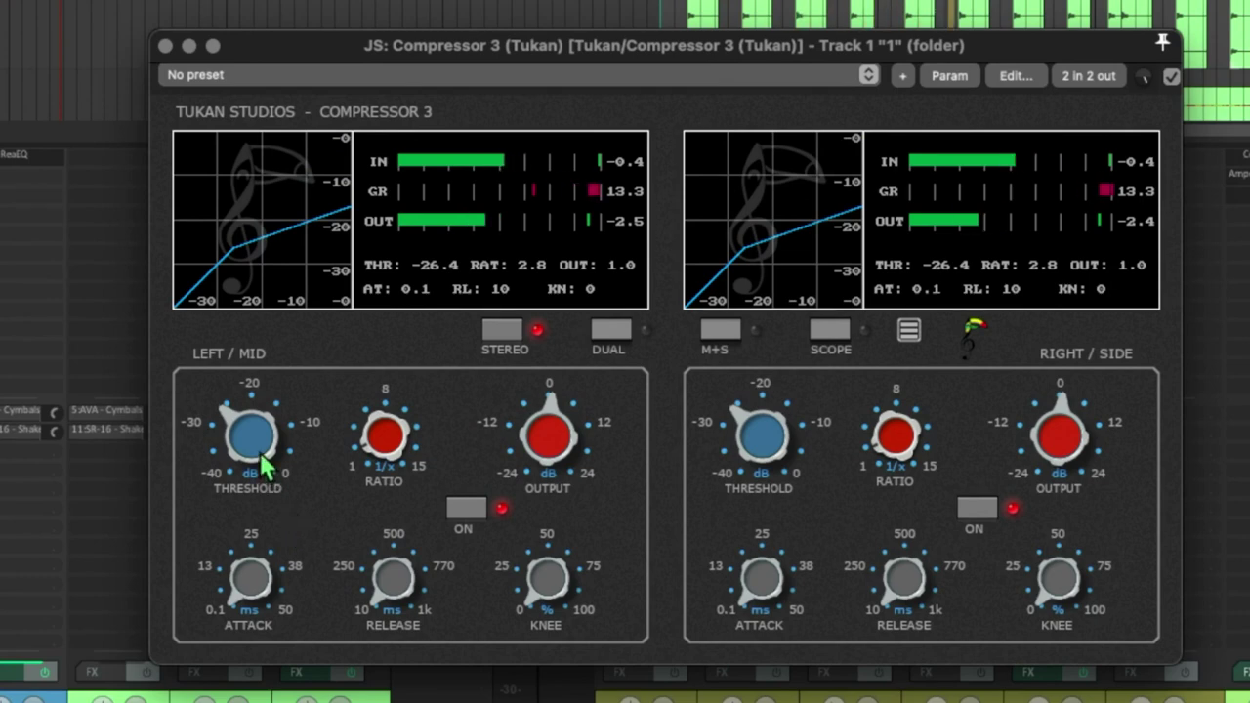
mouse_move(265, 468)
mouse_down()
mouse_move(260, 388)
mouse_move(280, 480)
mouse_up()
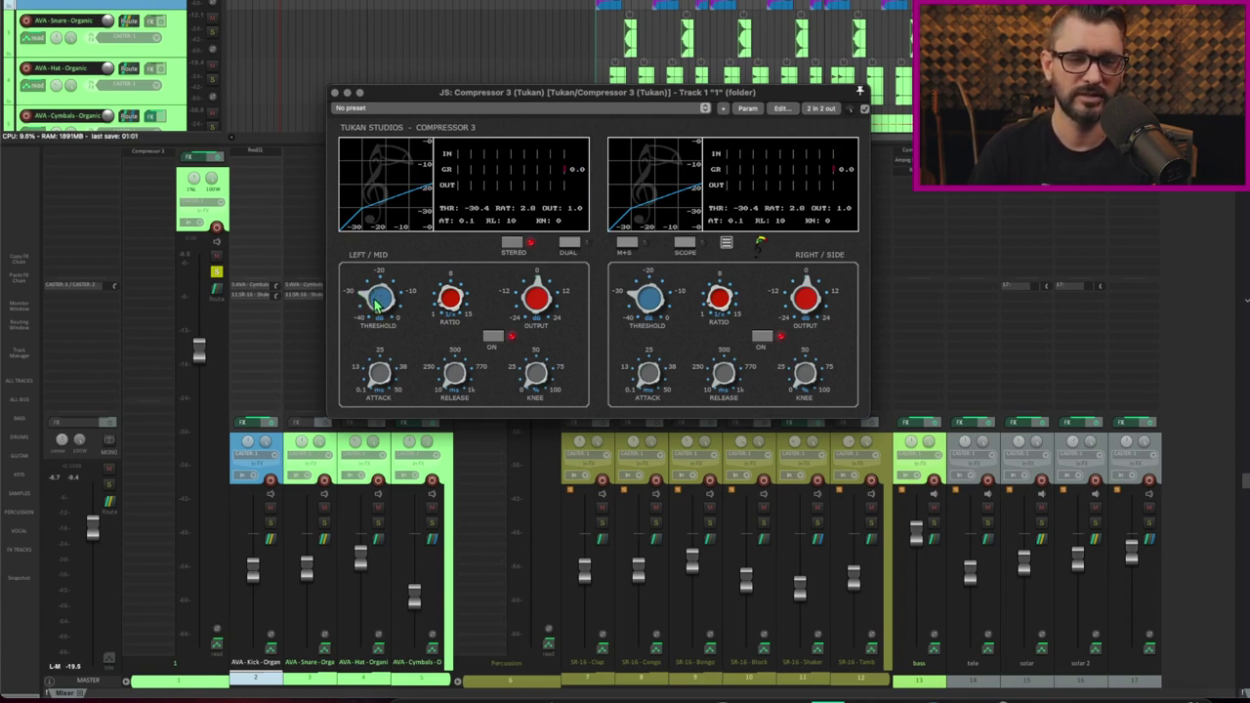
key(space)
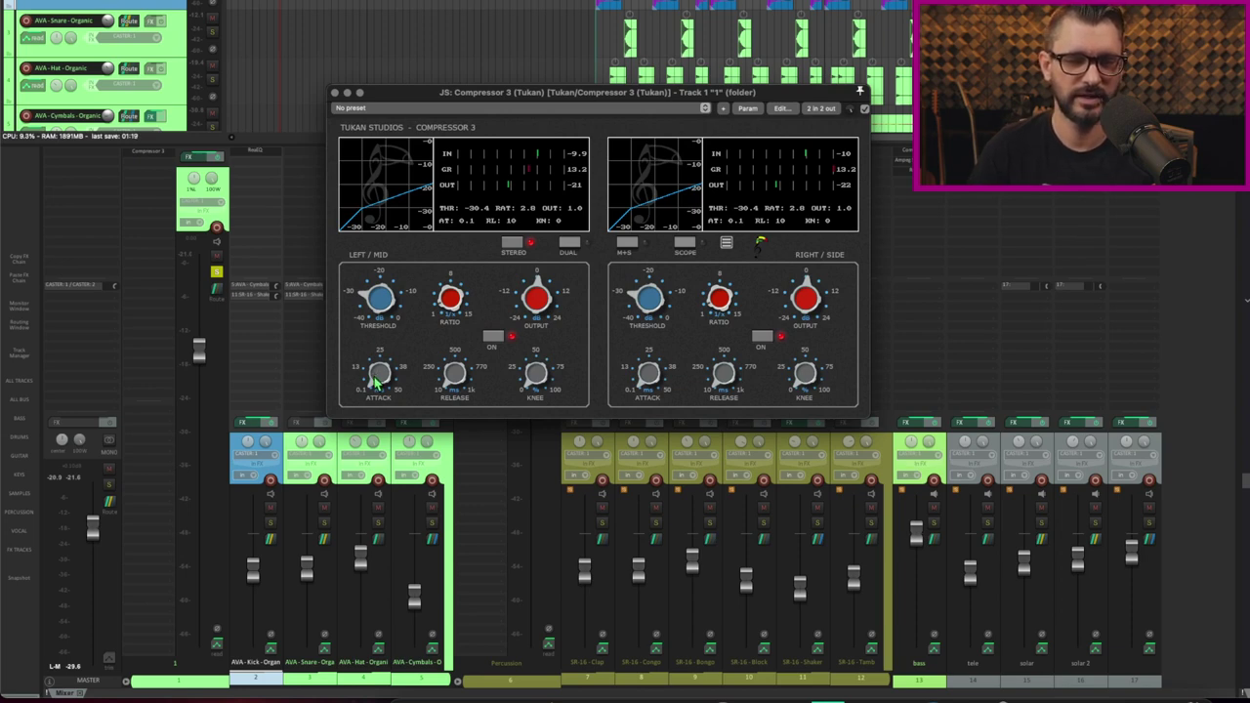
Step: Lengthen the attack toward 10 ms and bring the release up to 178 ms
drag(377, 383, 378, 358)
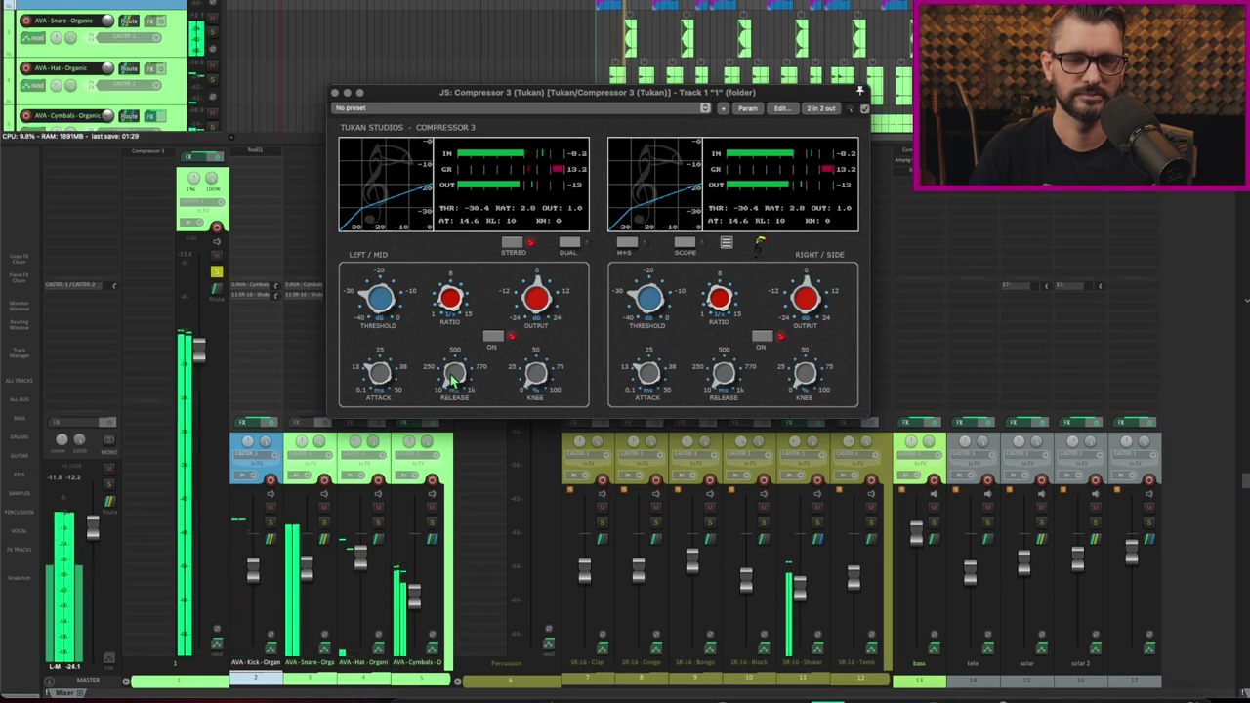
mouse_move(451, 381)
mouse_down()
mouse_move(453, 348)
mouse_move(457, 398)
mouse_up()
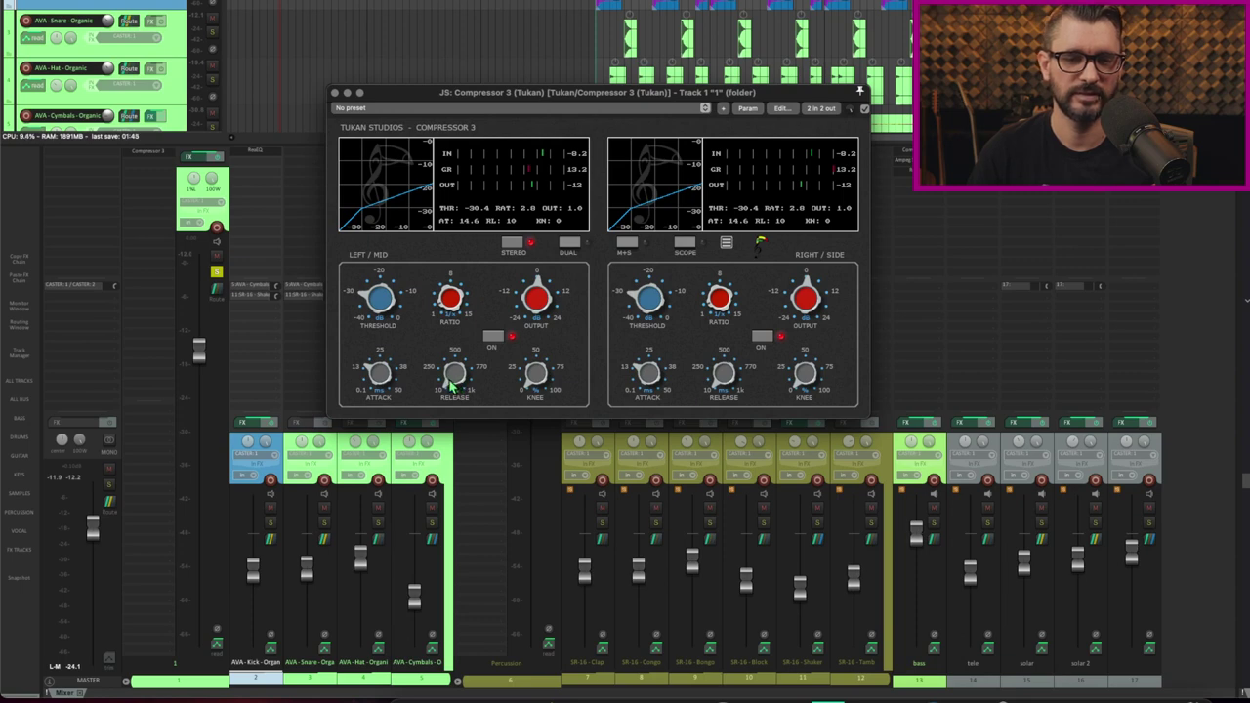
drag(452, 387, 453, 377)
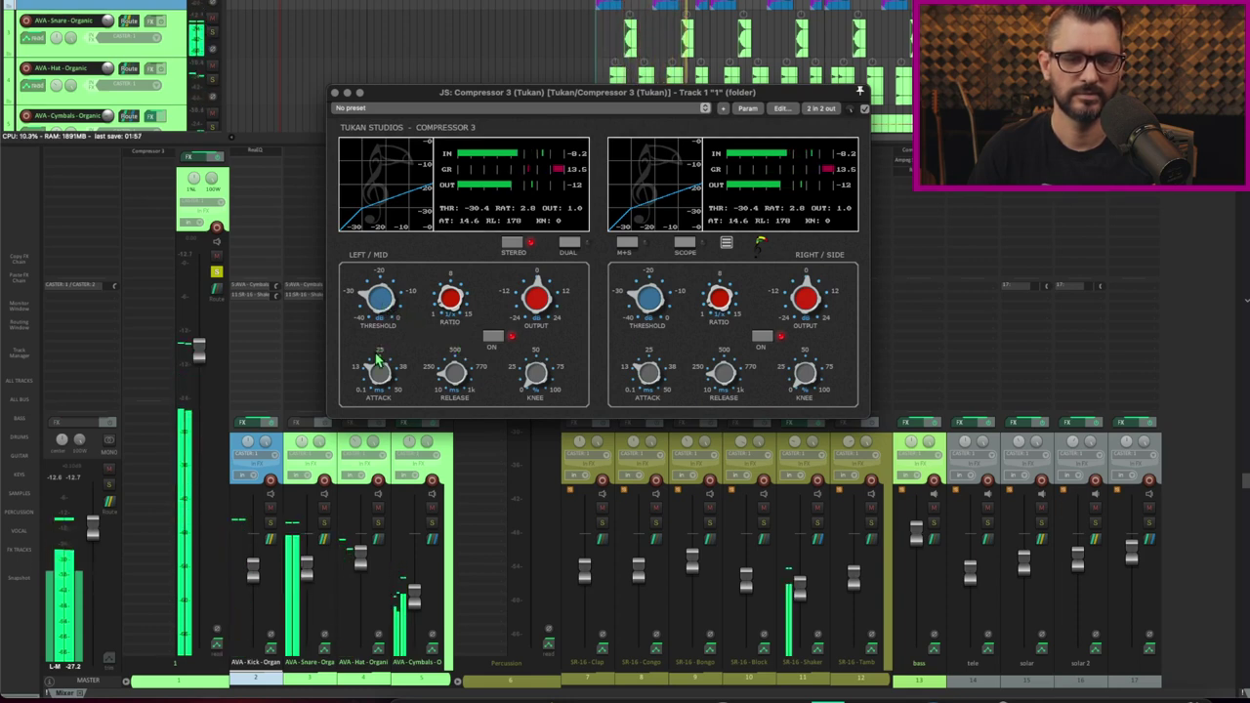
Step: Set attack to 18.6 ms, threshold to -25.6 dB and ratio to 5.1
drag(377, 360, 377, 352)
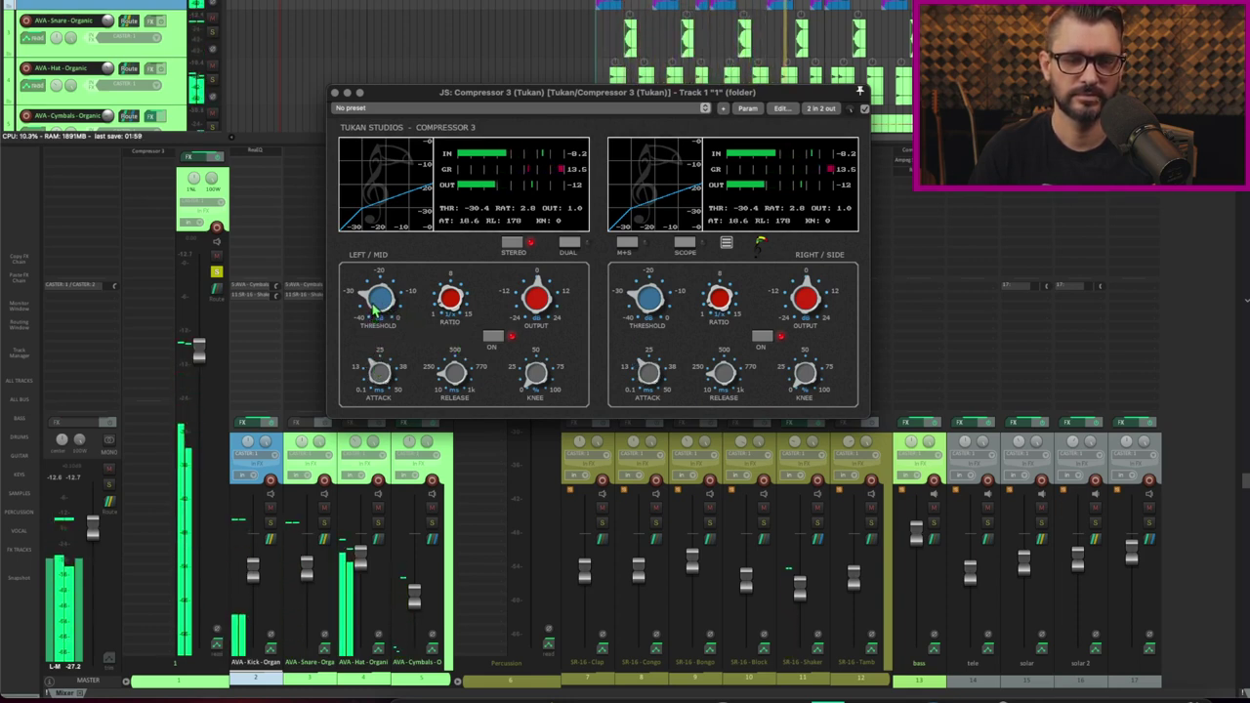
drag(373, 307, 379, 299)
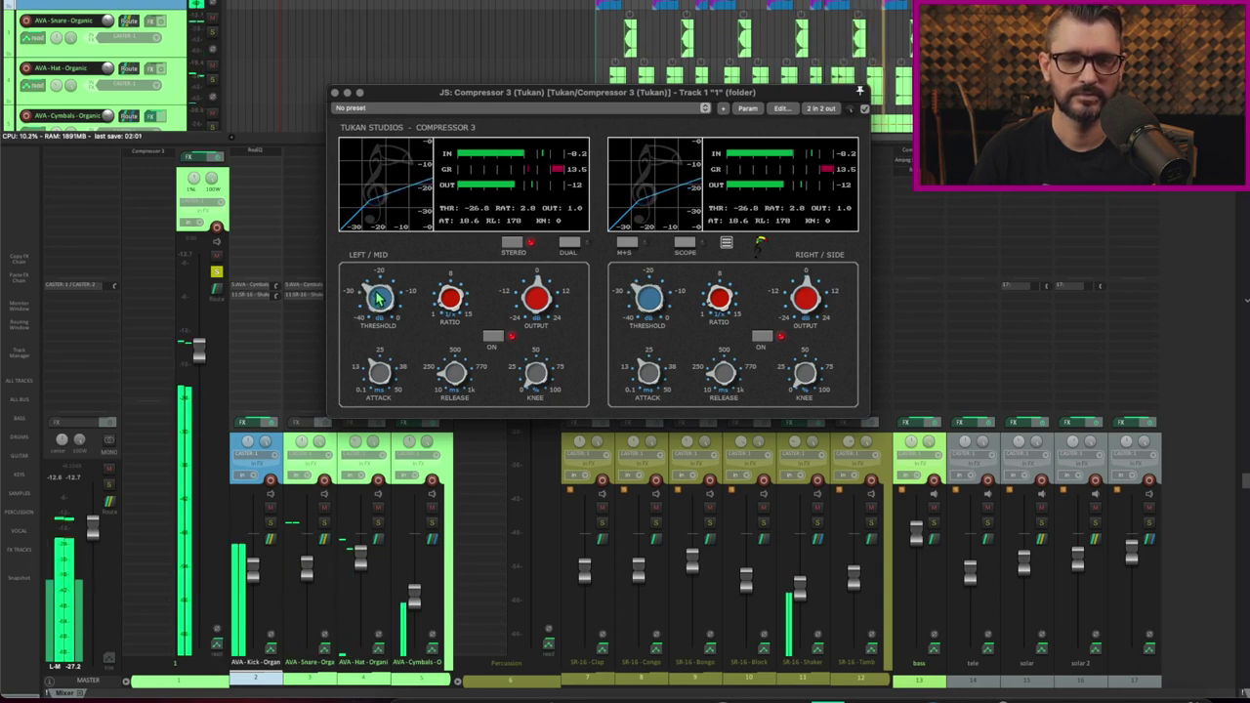
scroll(379, 298, up, 1)
scroll(380, 299, up, 1)
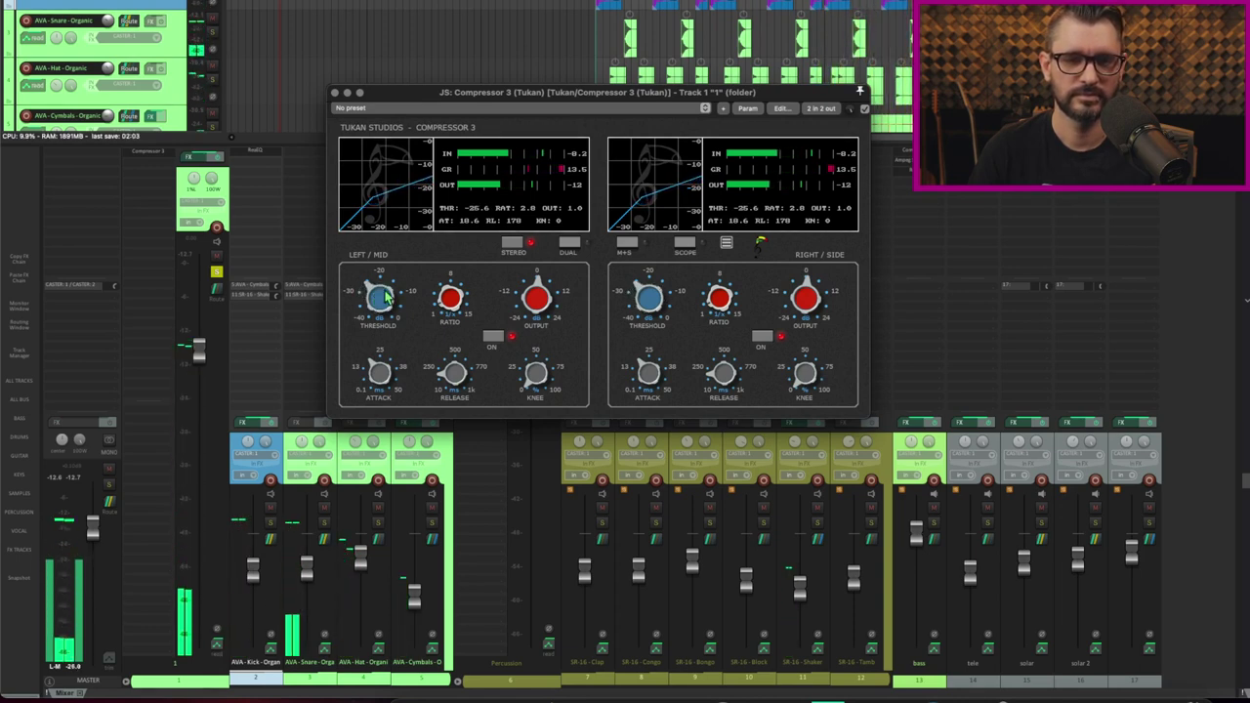
scroll(448, 293, up, 5)
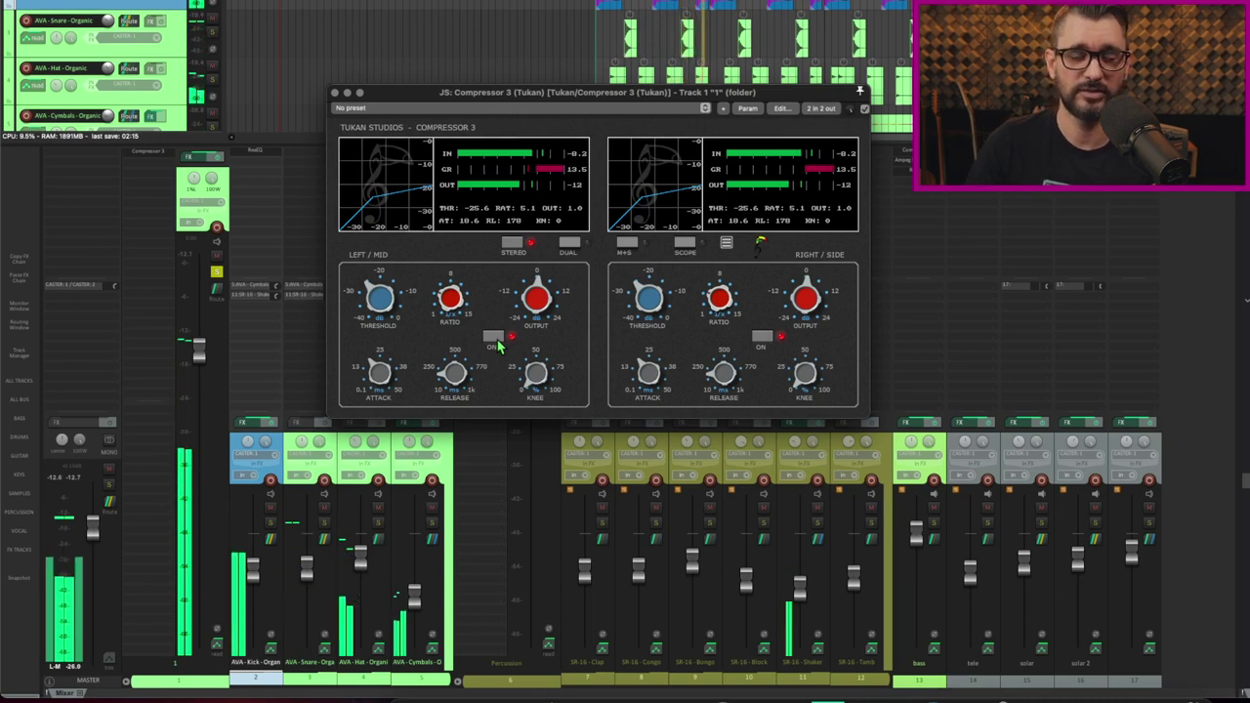
Step: Compare compression off and on, set output gain to 6.2 dB, and keep attack at 18.6 ms
click(494, 338)
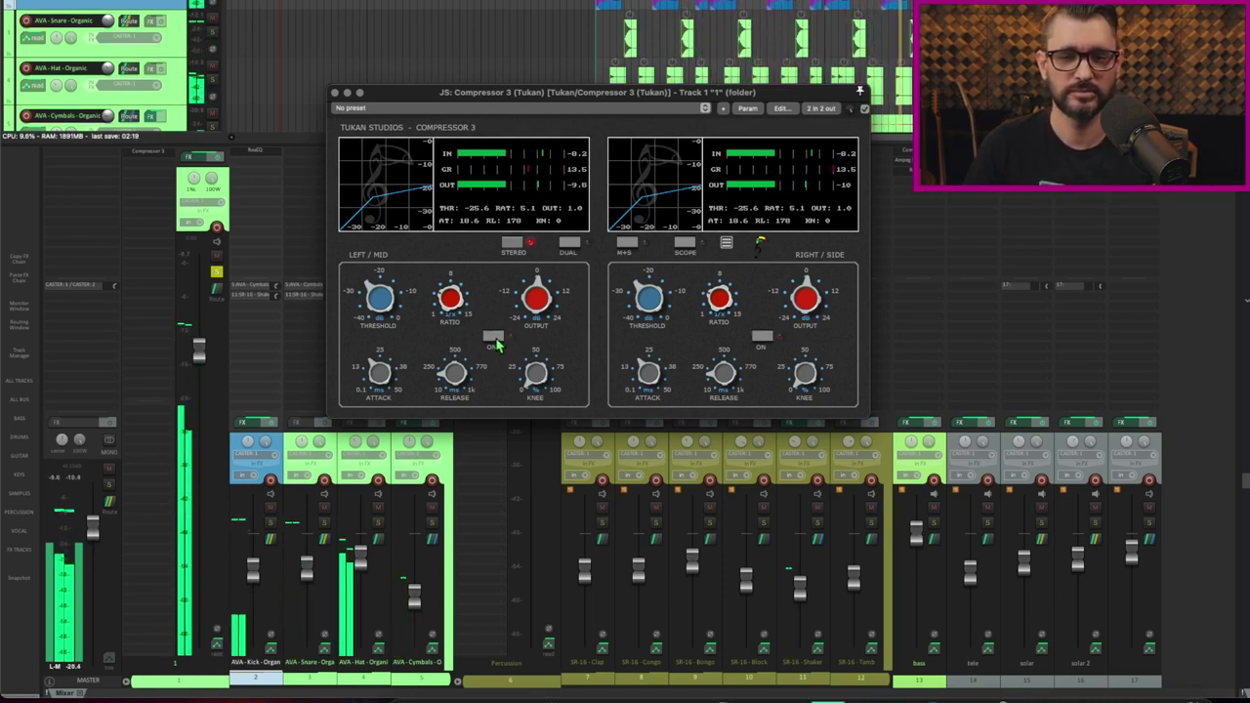
click(495, 338)
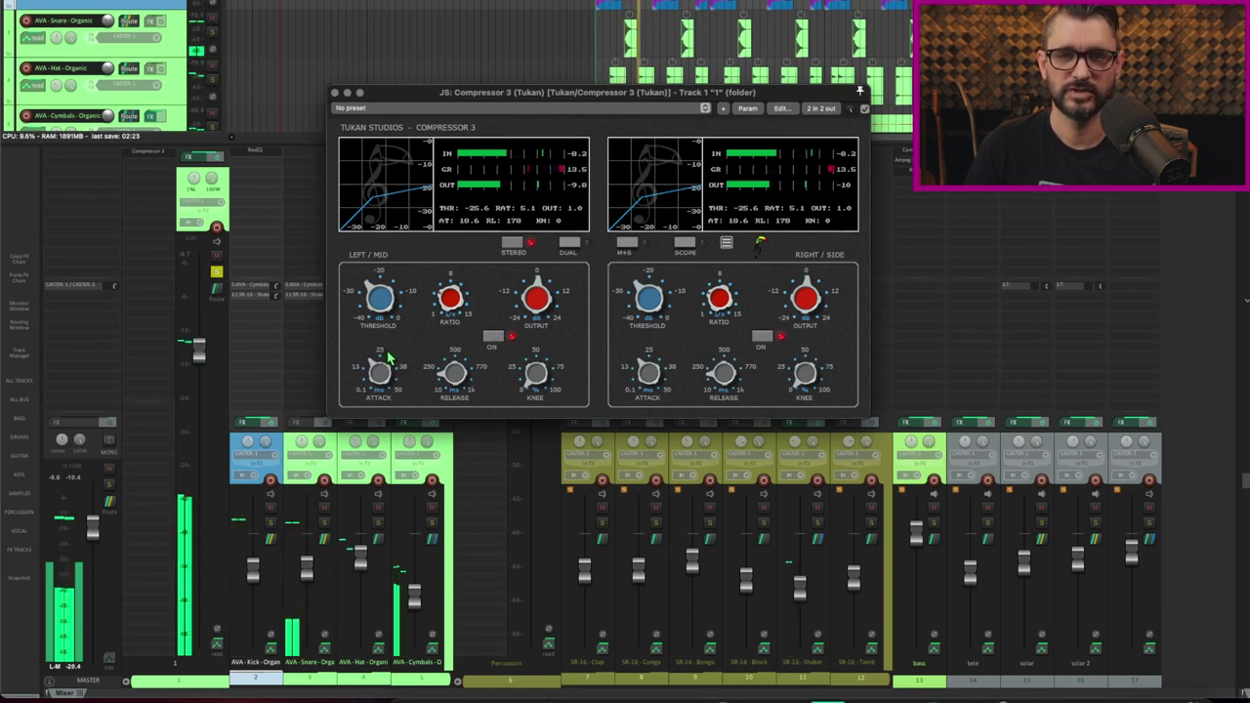
drag(531, 327, 535, 296)
click(502, 338)
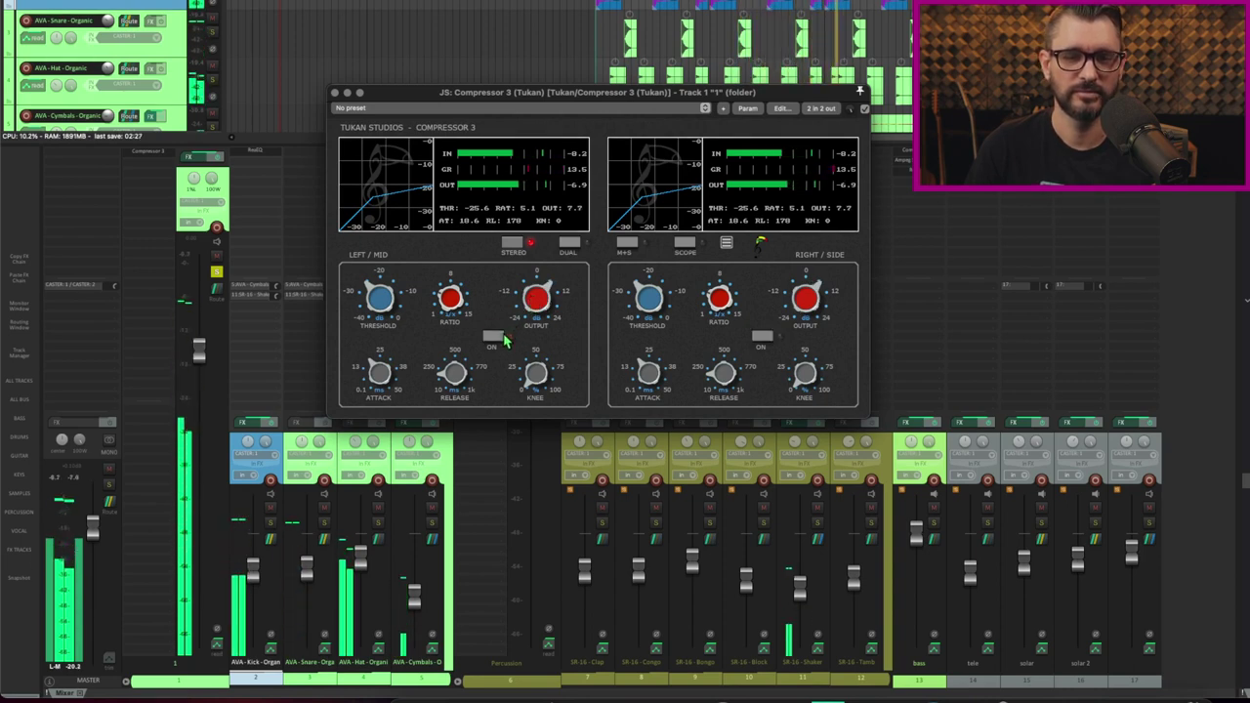
click(502, 338)
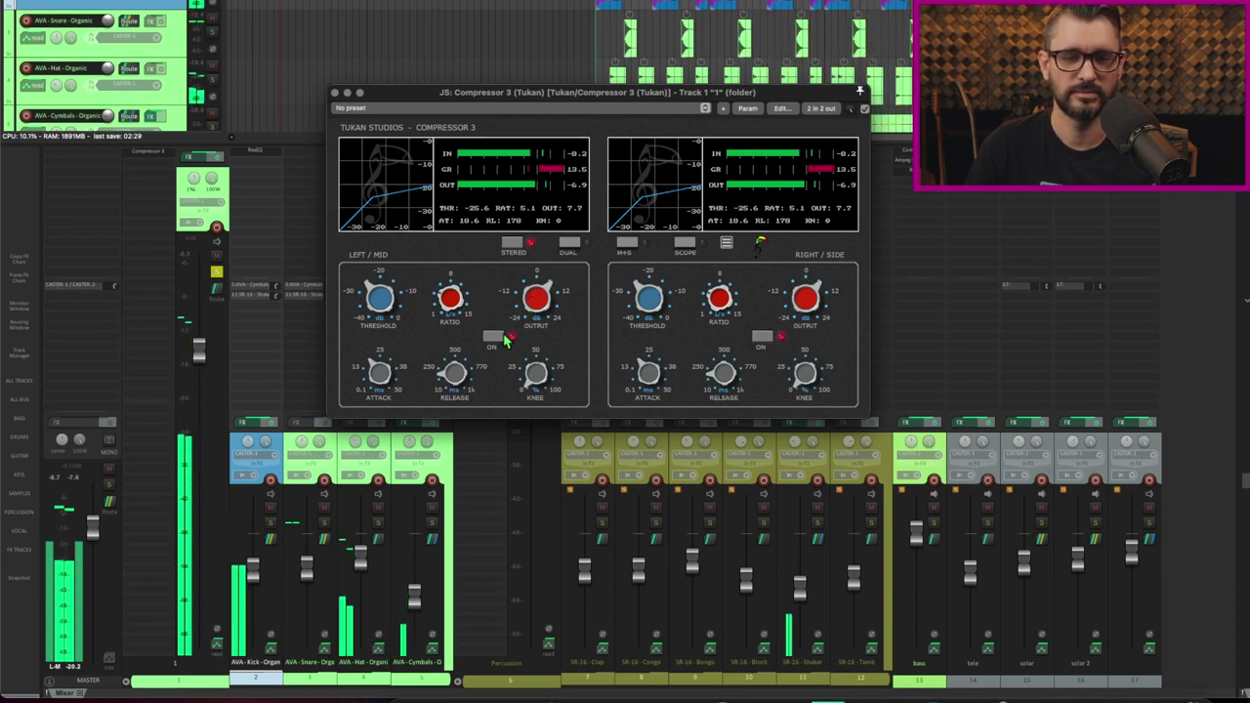
drag(536, 299, 535, 306)
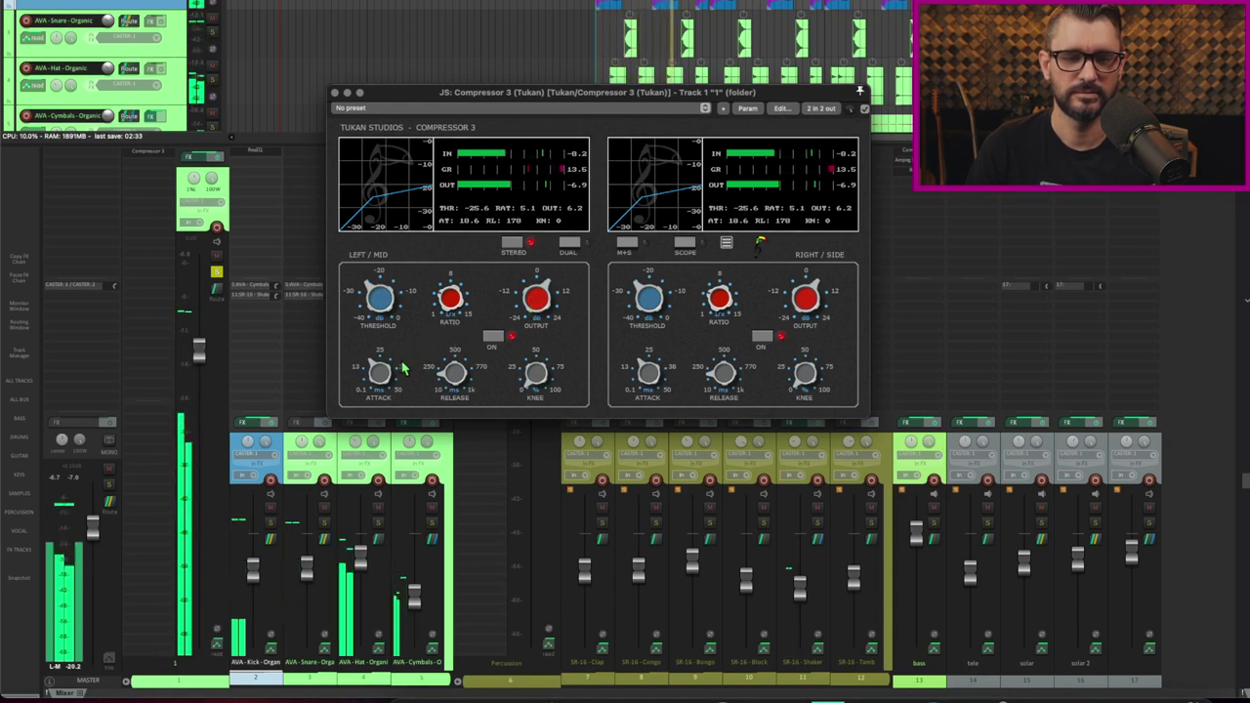
mouse_move(379, 373)
mouse_down()
mouse_move(381, 353)
mouse_move(388, 389)
mouse_up()
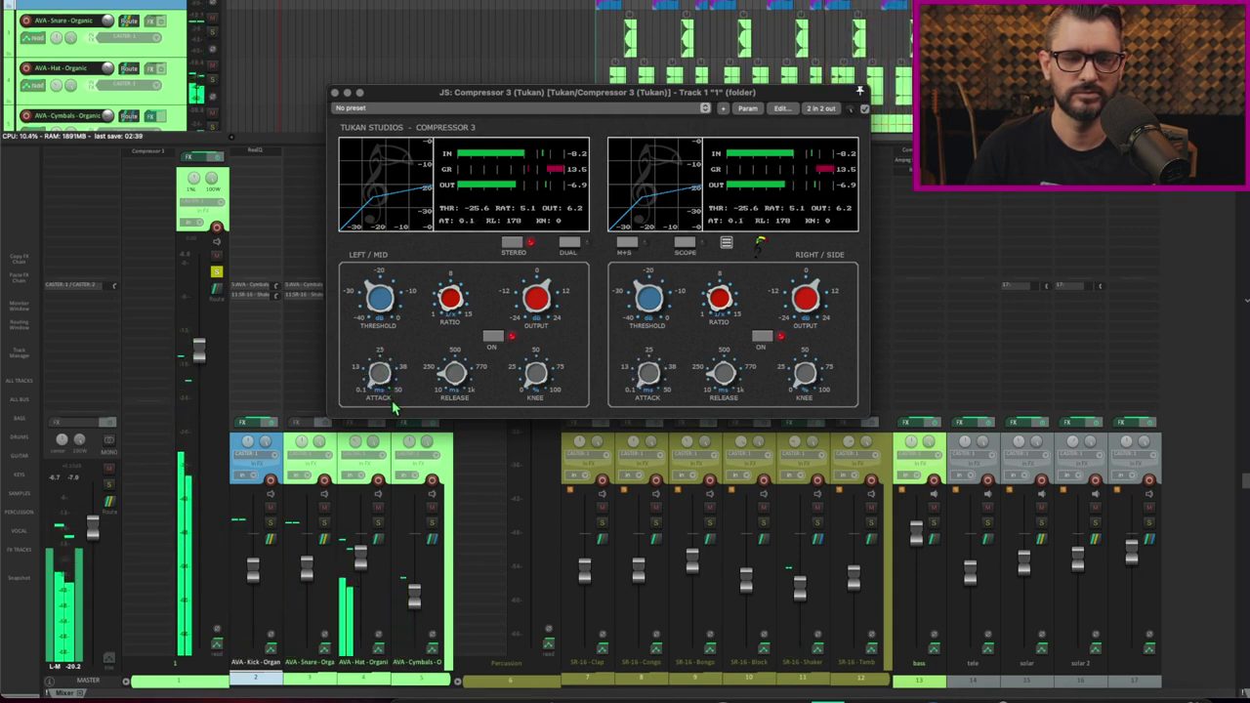
drag(395, 409, 392, 373)
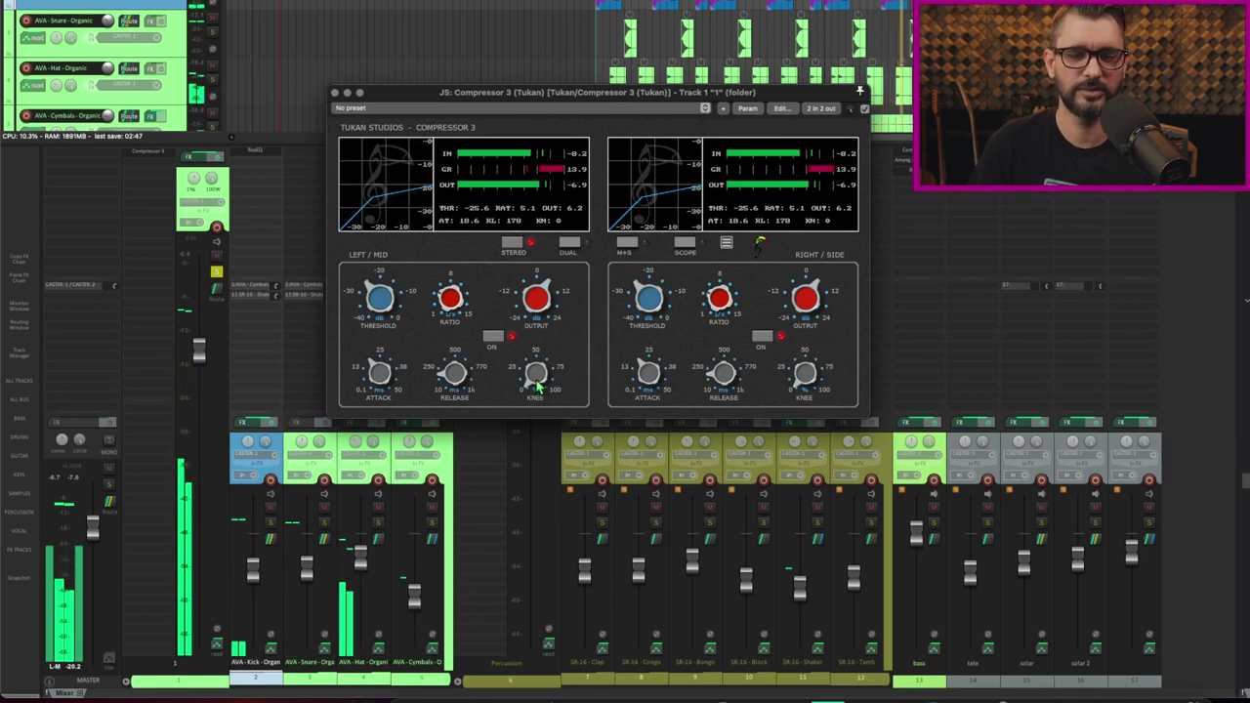
Step: Audition knee settings during playback, settle on knee 82, and unlink the channels into DUAL mode
drag(536, 381, 561, 339)
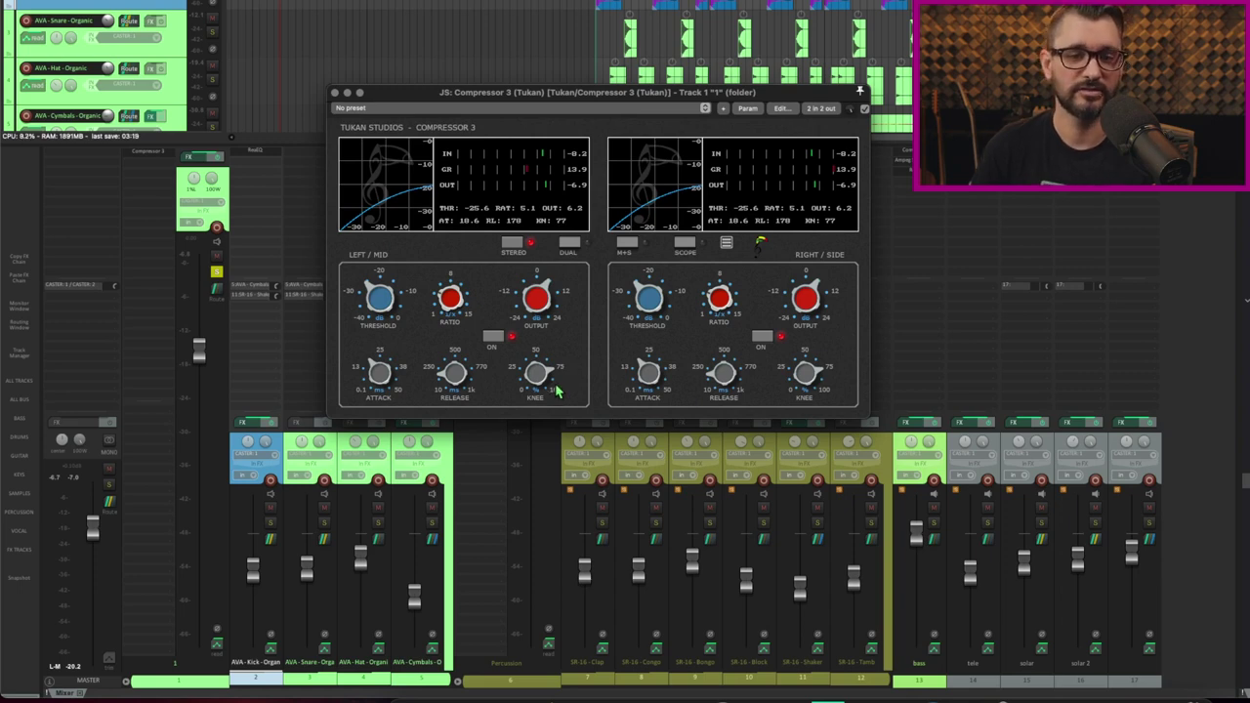
drag(546, 388, 544, 384)
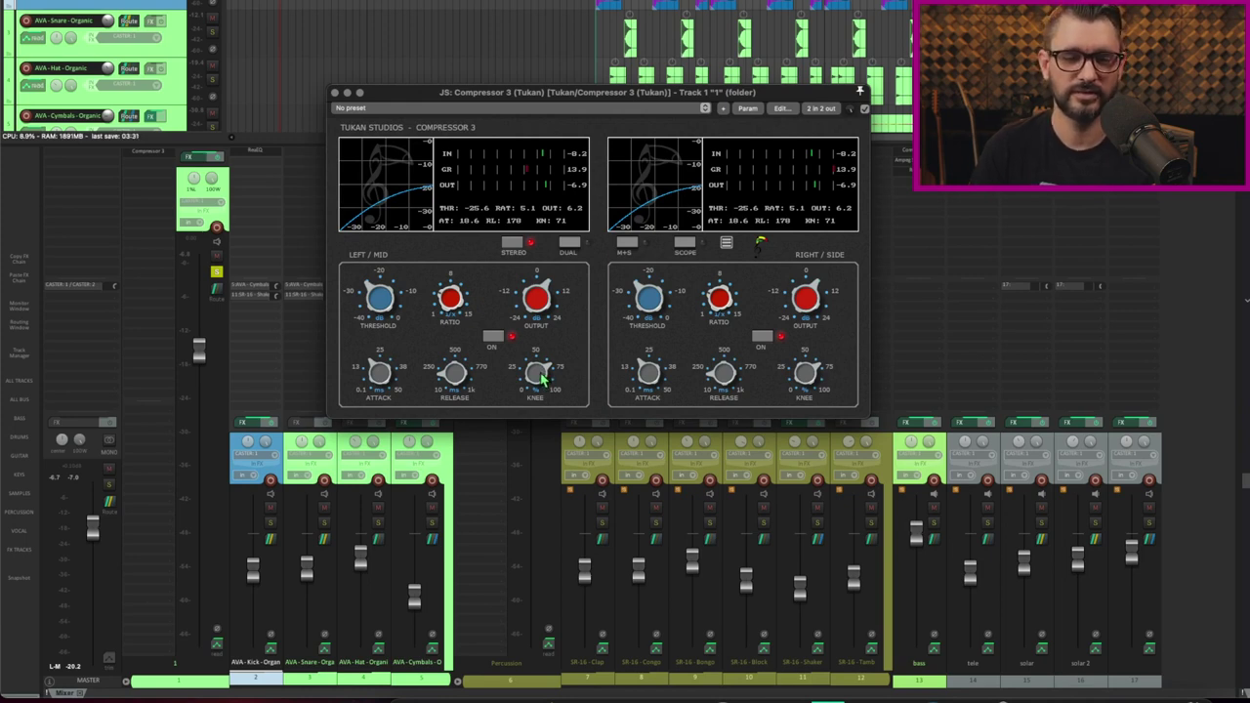
drag(543, 377, 546, 402)
key(space)
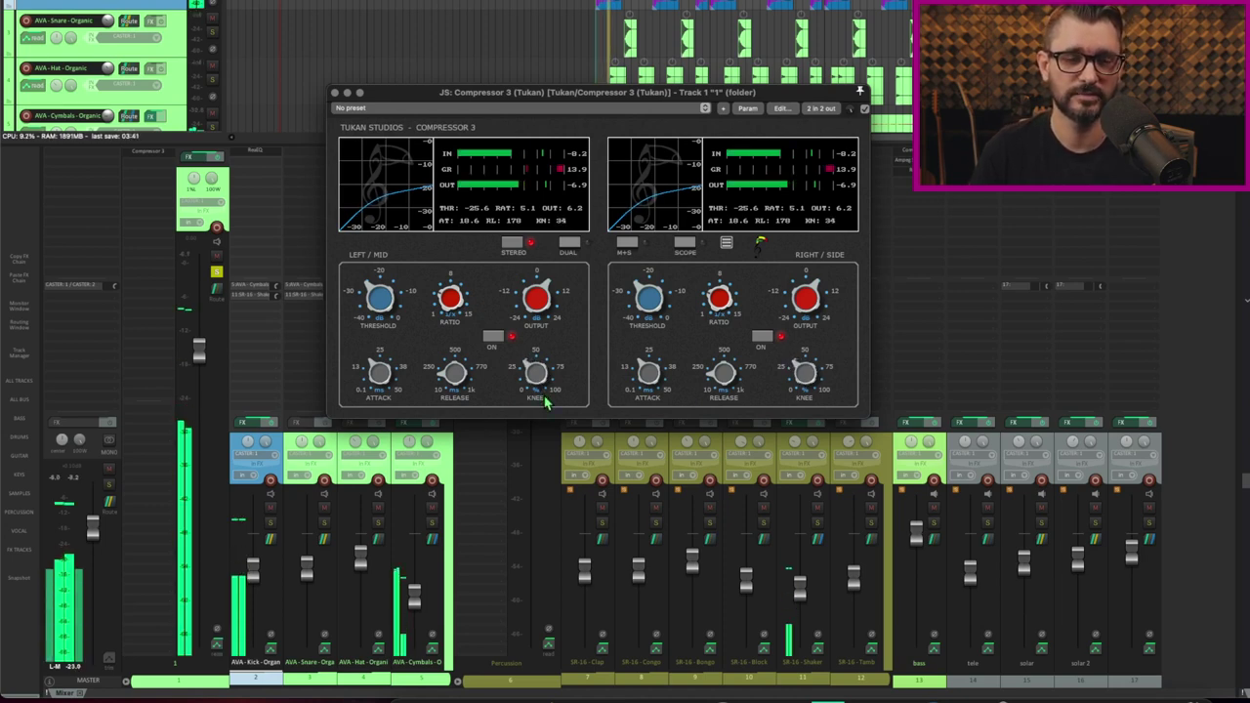
drag(545, 401, 545, 439)
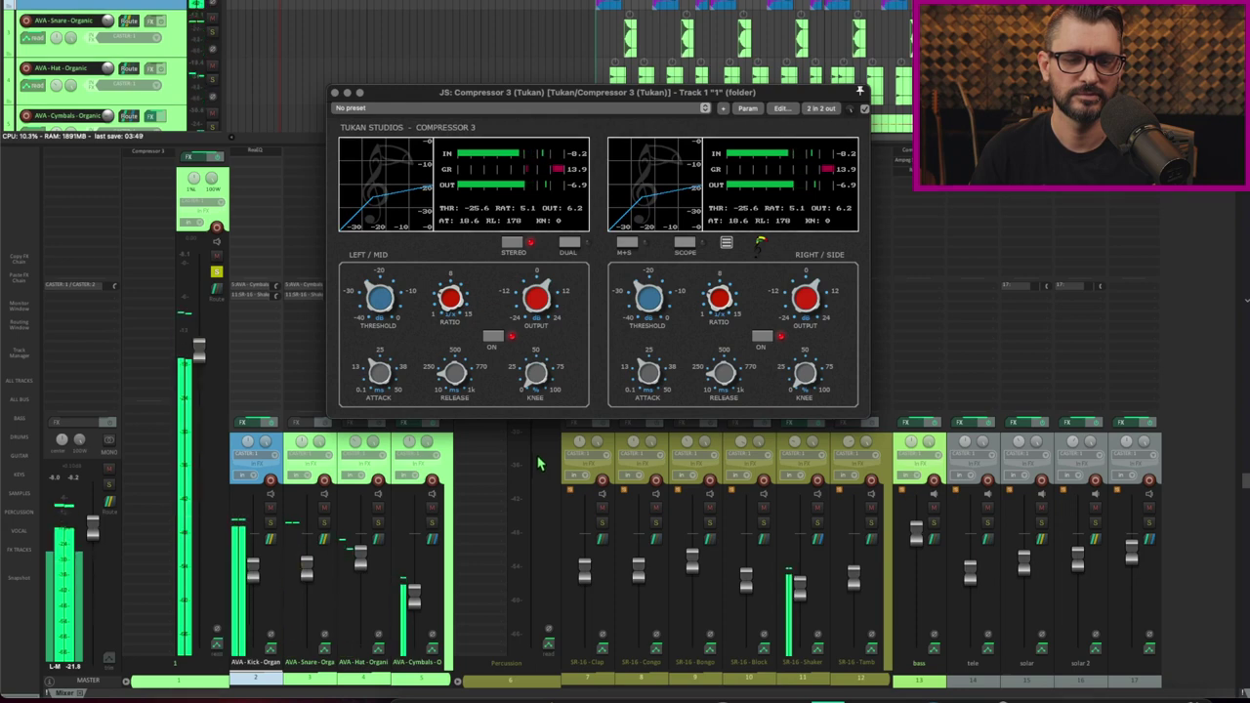
drag(539, 410, 538, 372)
key(space)
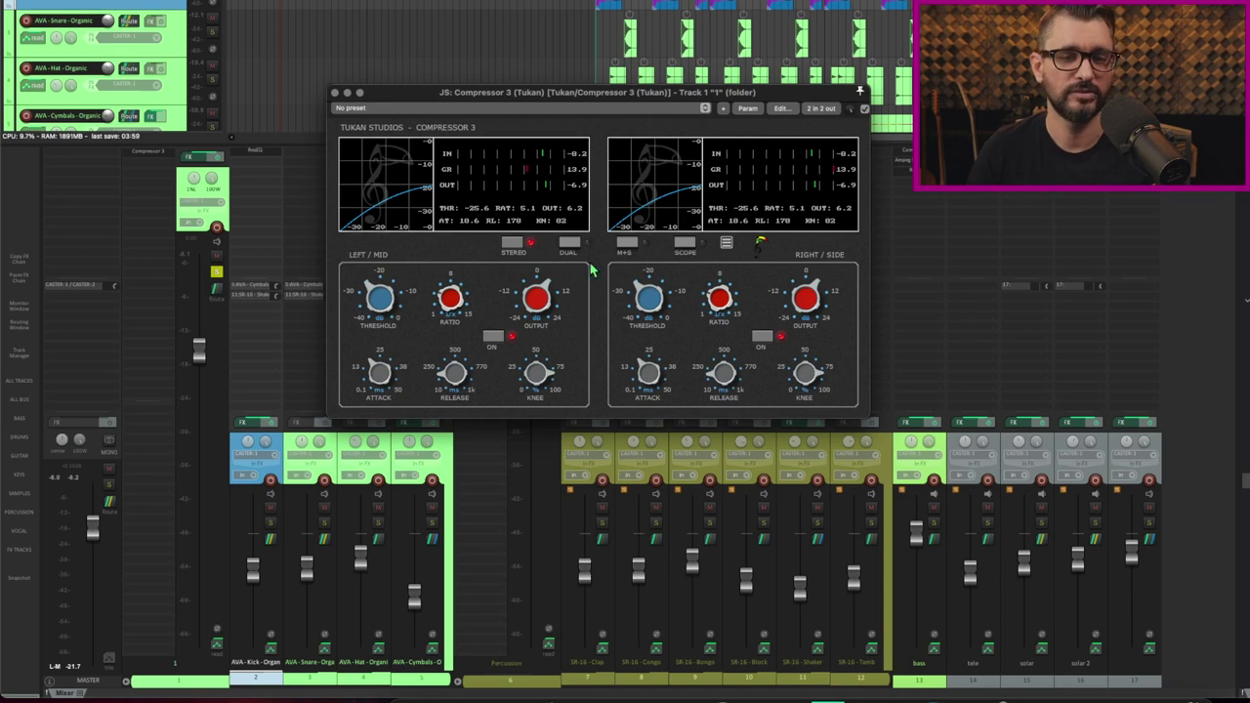
click(571, 244)
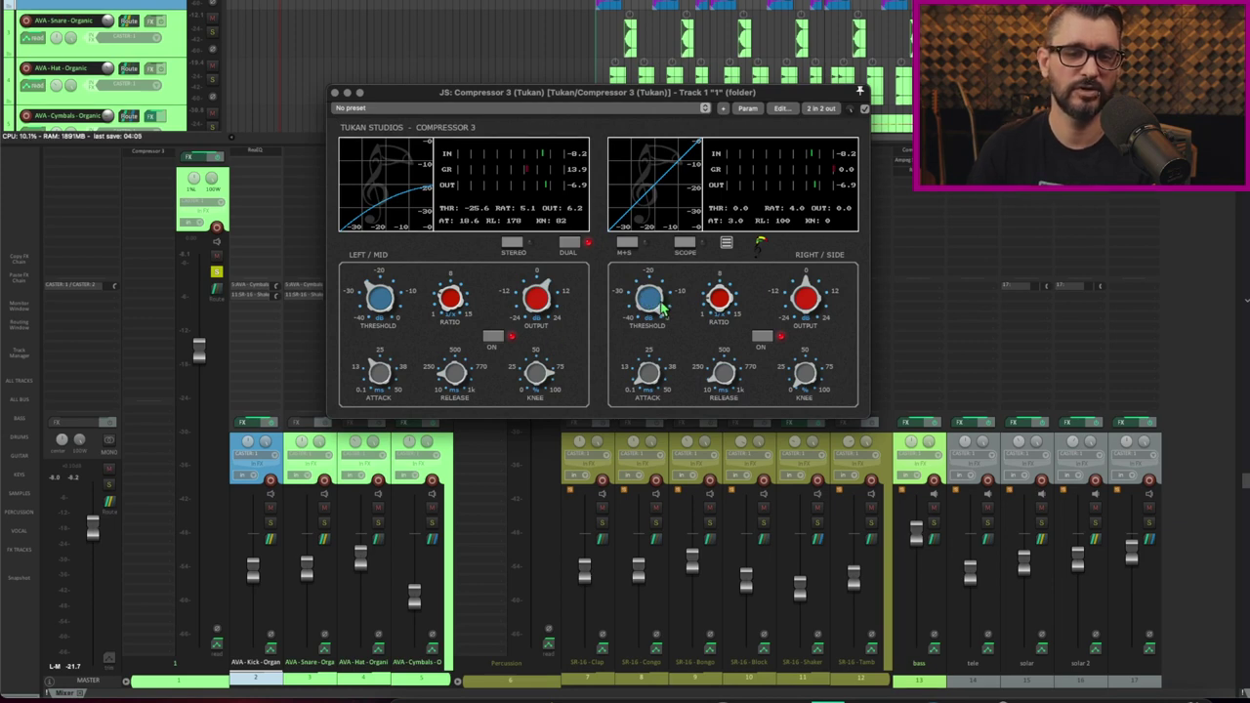
Step: Set the right/side threshold near -25.6 and soften its knee to about 80
drag(652, 347, 657, 332)
double_click(662, 342)
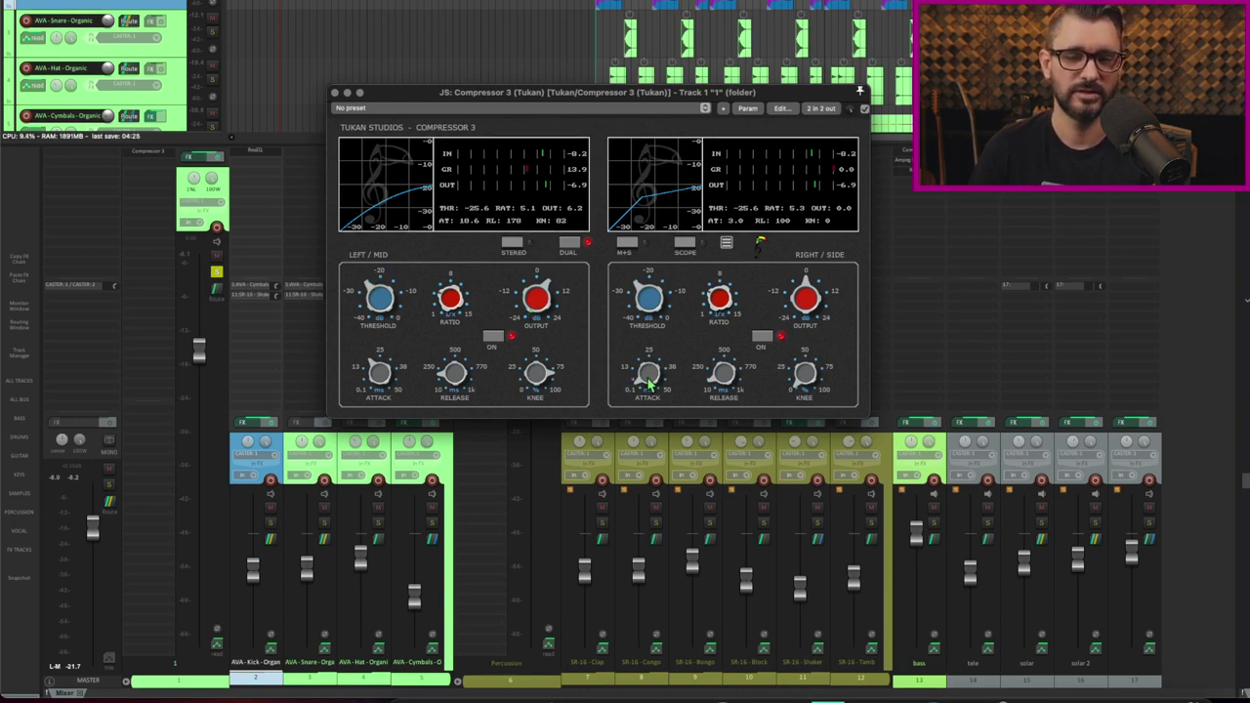
scroll(650, 369, up, 1)
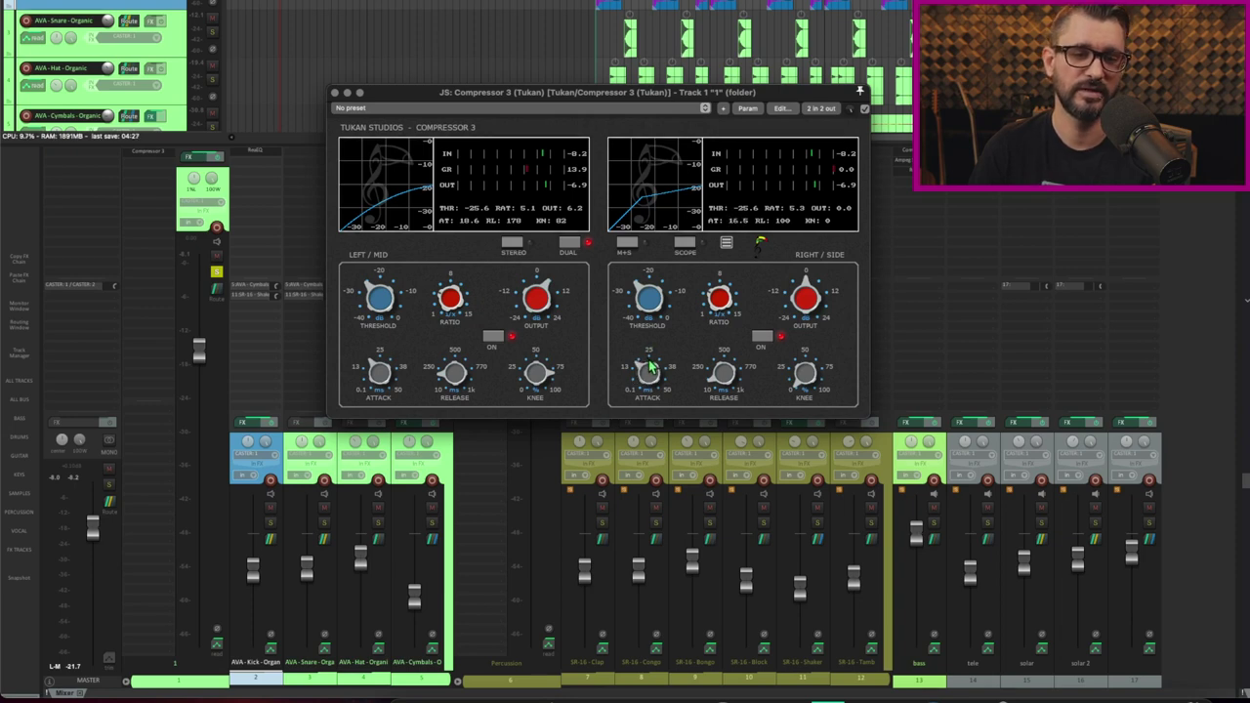
scroll(719, 369, down, 2)
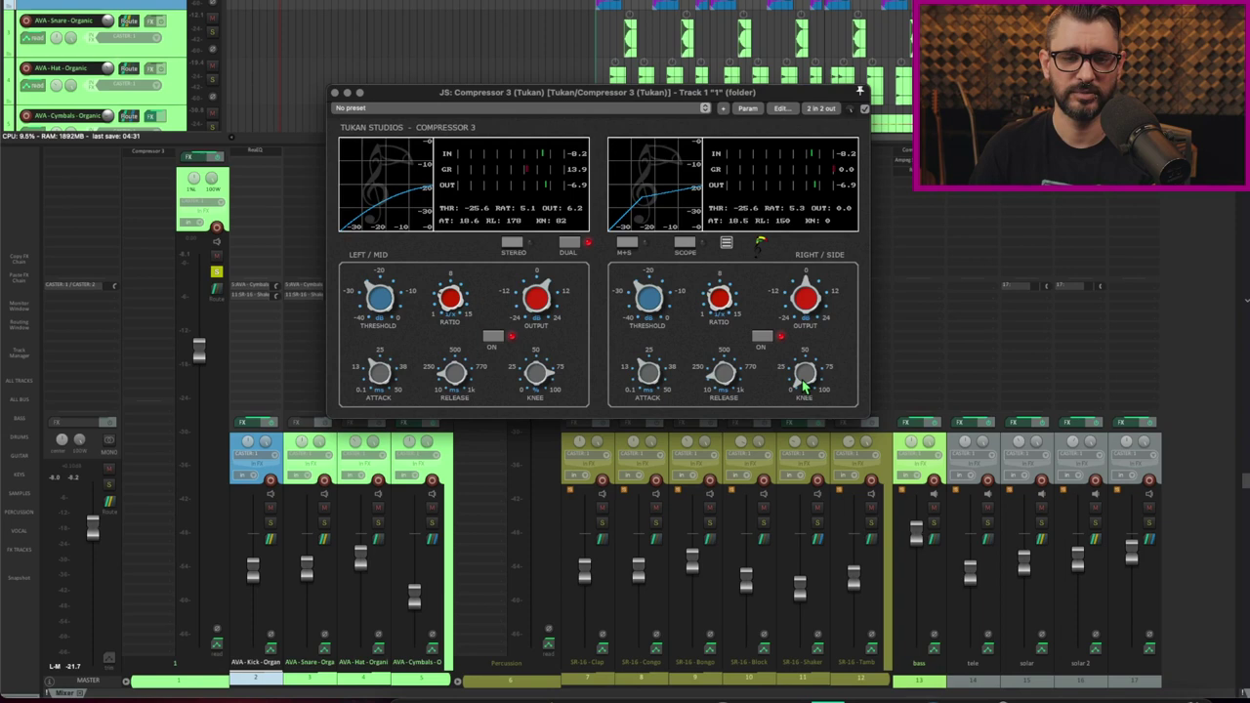
drag(802, 391, 805, 339)
scroll(807, 335, up, 3)
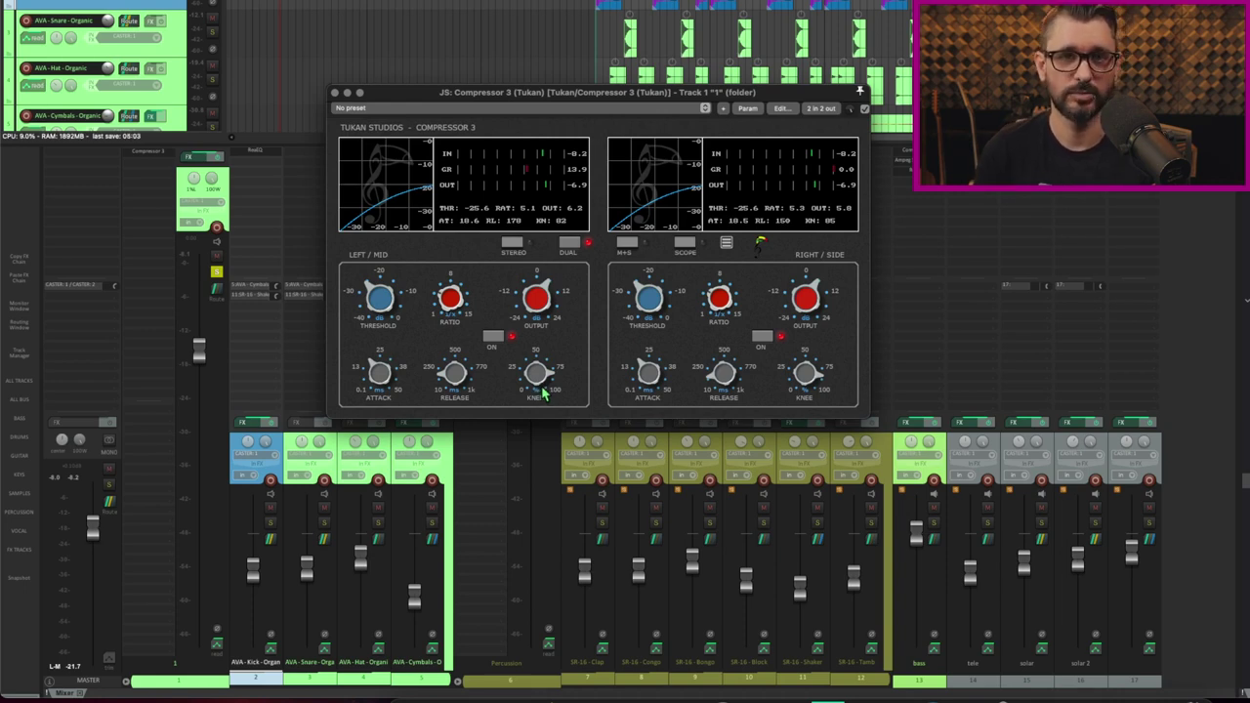
Step: With the drums playing, set right/side ratio 5.0 and output 6.2, and trim the knee to 80
key(space)
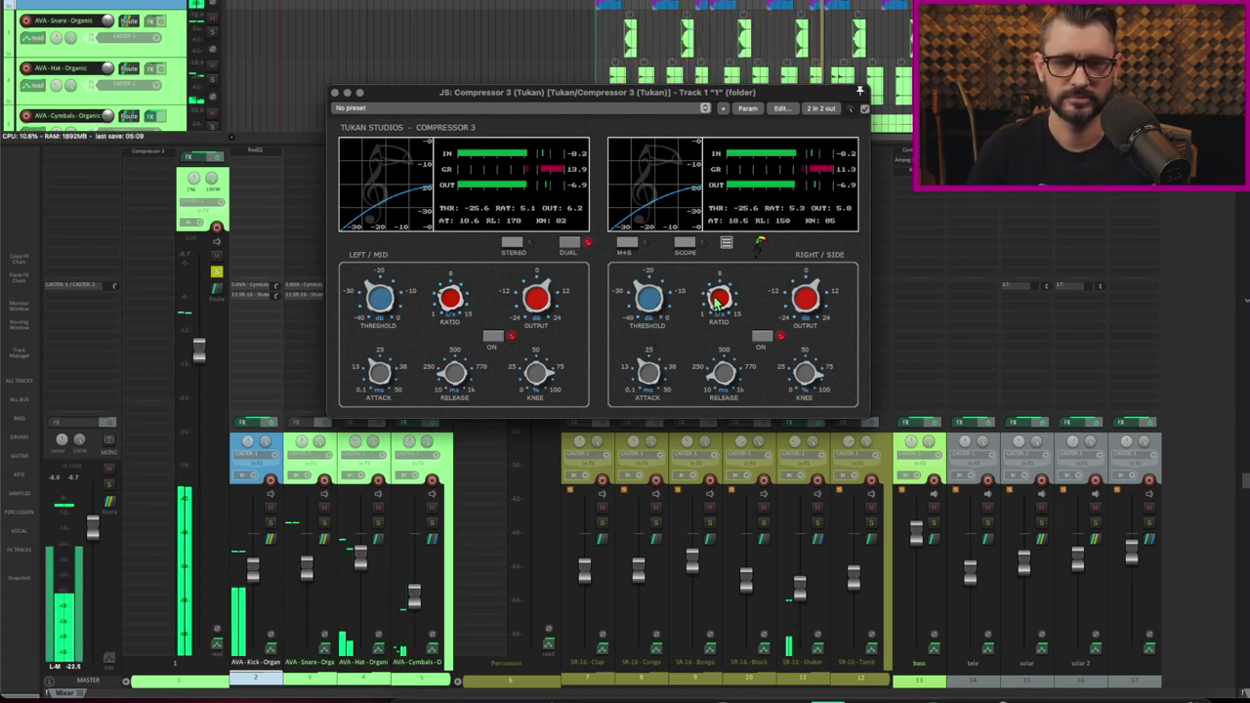
drag(718, 303, 718, 308)
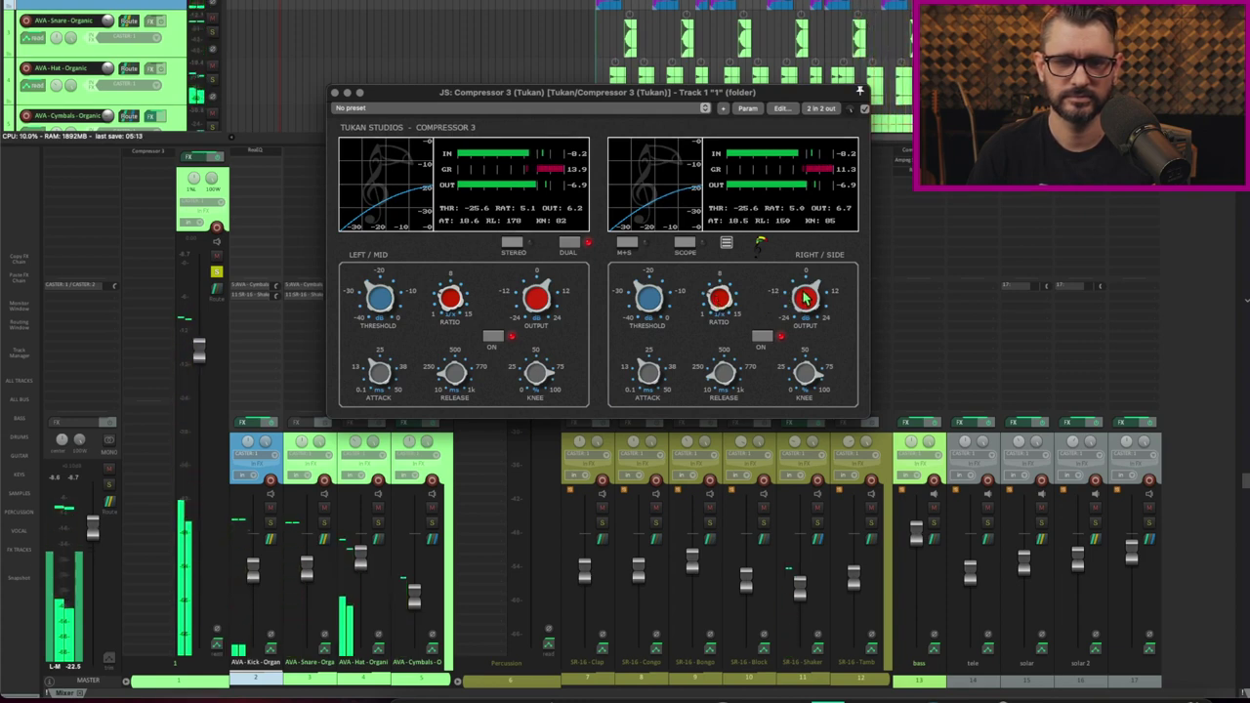
drag(805, 299, 799, 304)
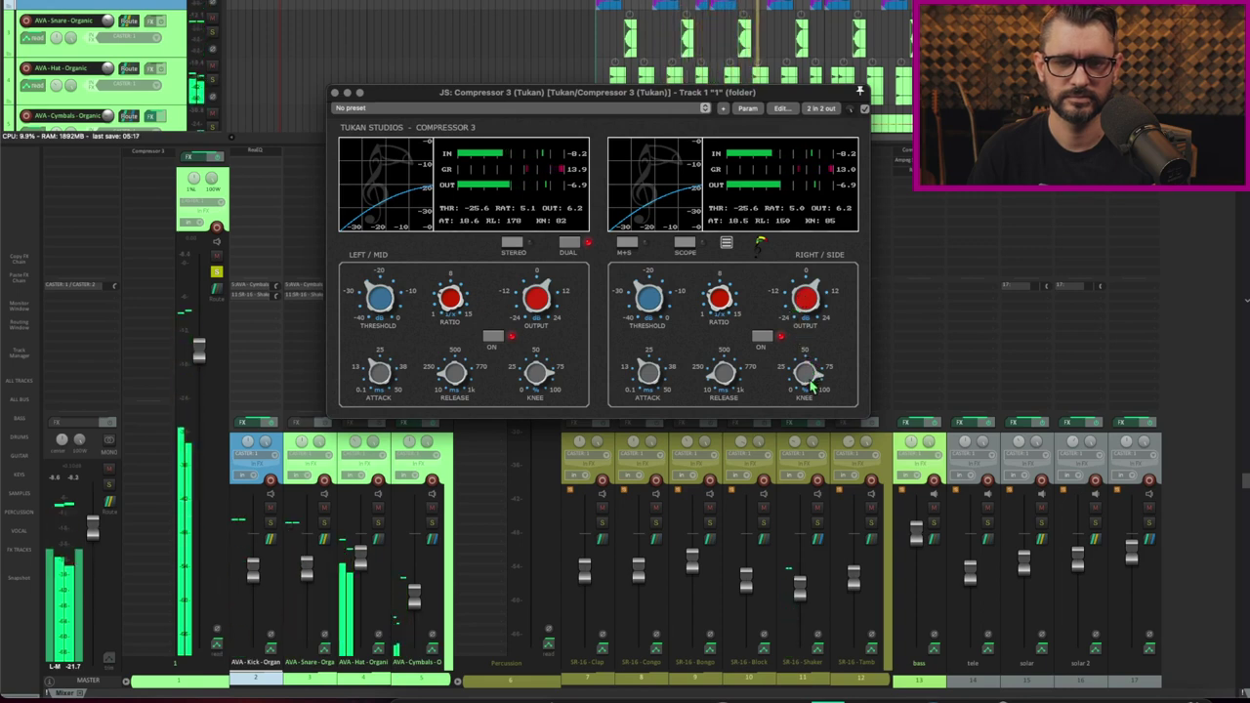
drag(806, 376, 810, 395)
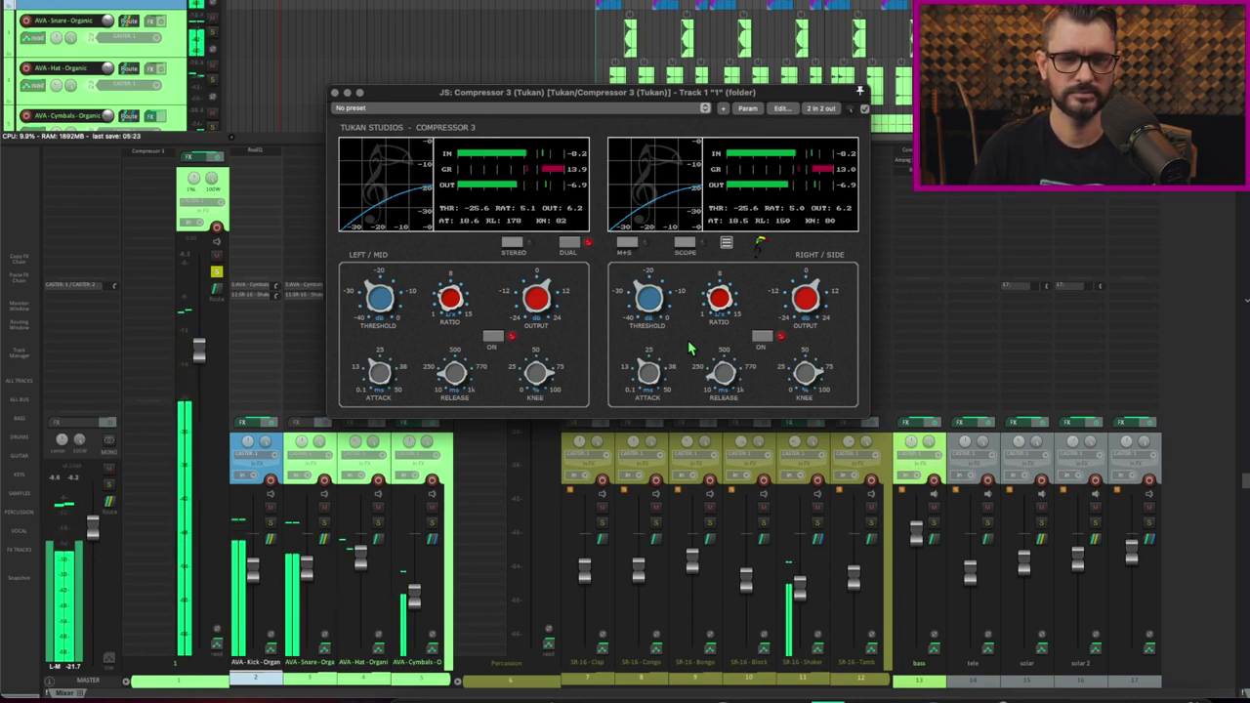
Step: Turn on M+S so Compressor 3 processes mid and side separately
click(628, 245)
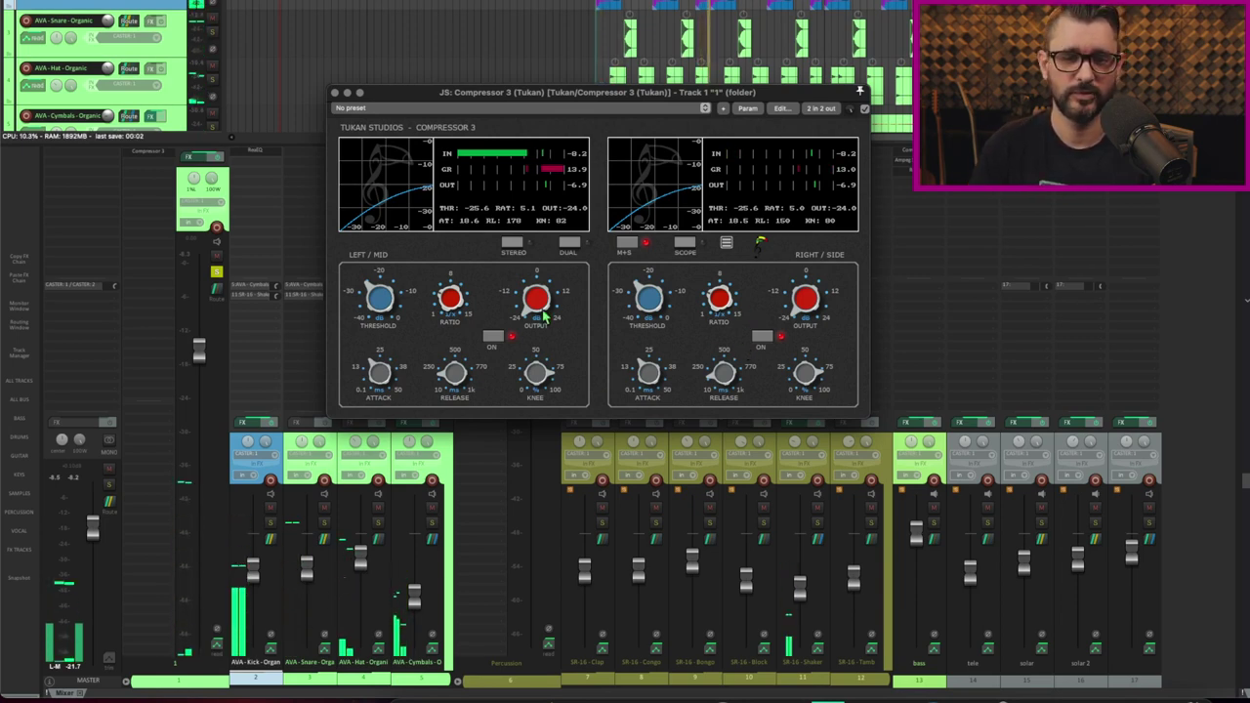
Step: Turn the mid output down to isolate the side channel and raise the side output to hear it
drag(542, 317, 543, 273)
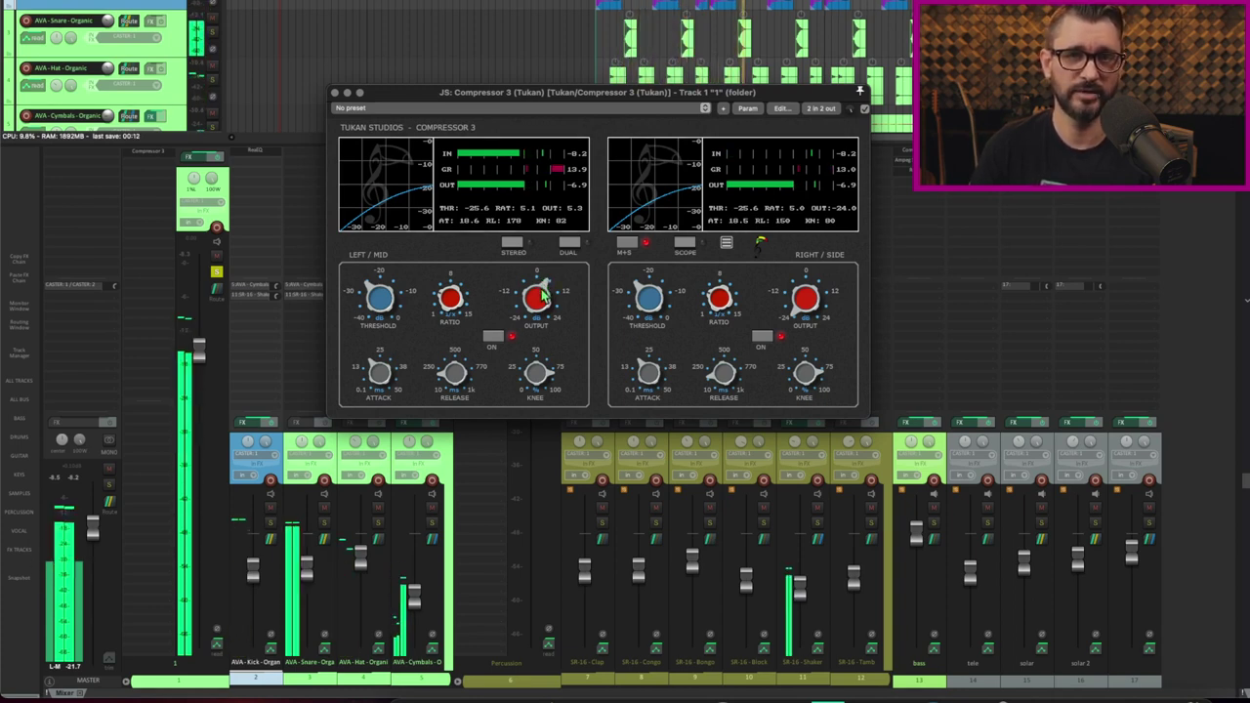
drag(380, 371, 384, 381)
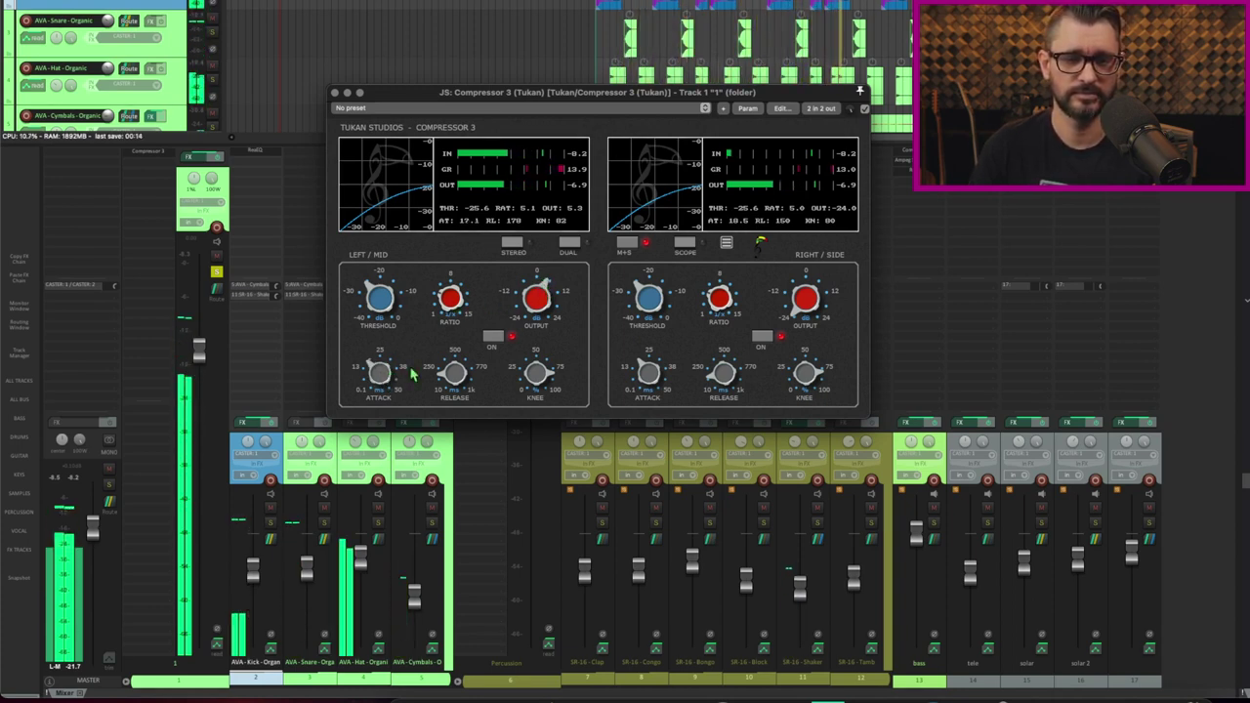
drag(595, 299, 581, 310)
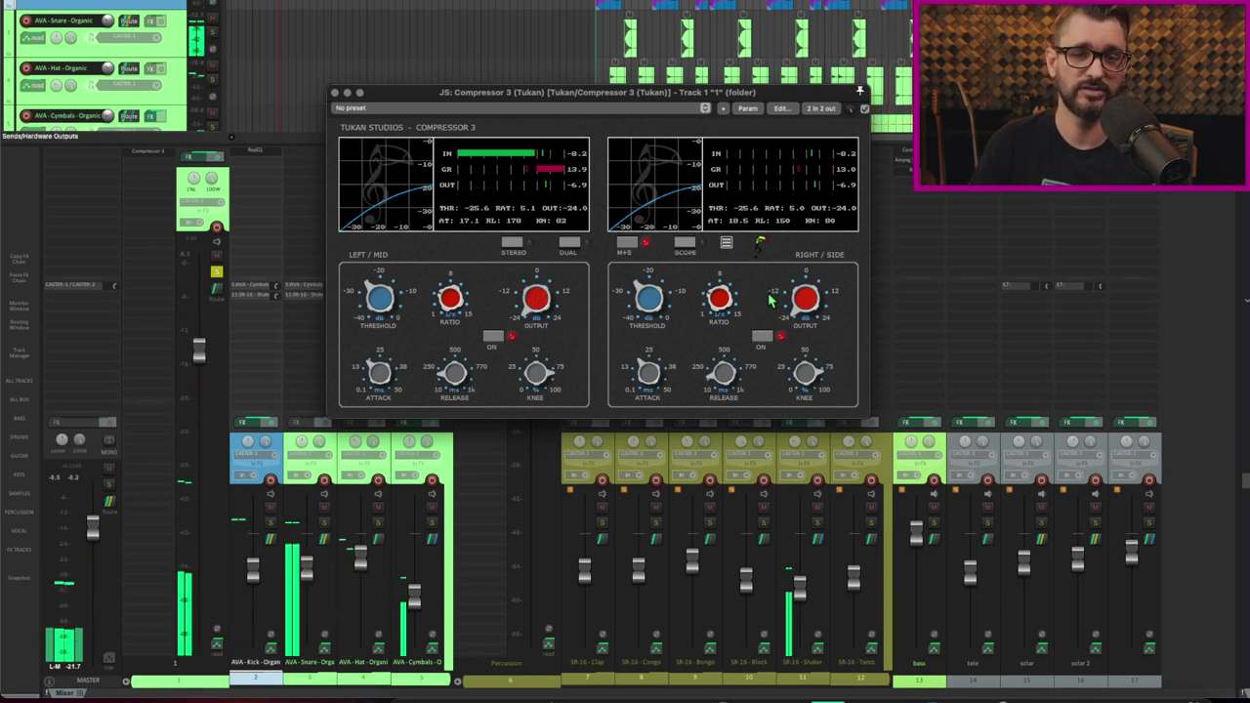
drag(805, 295, 807, 259)
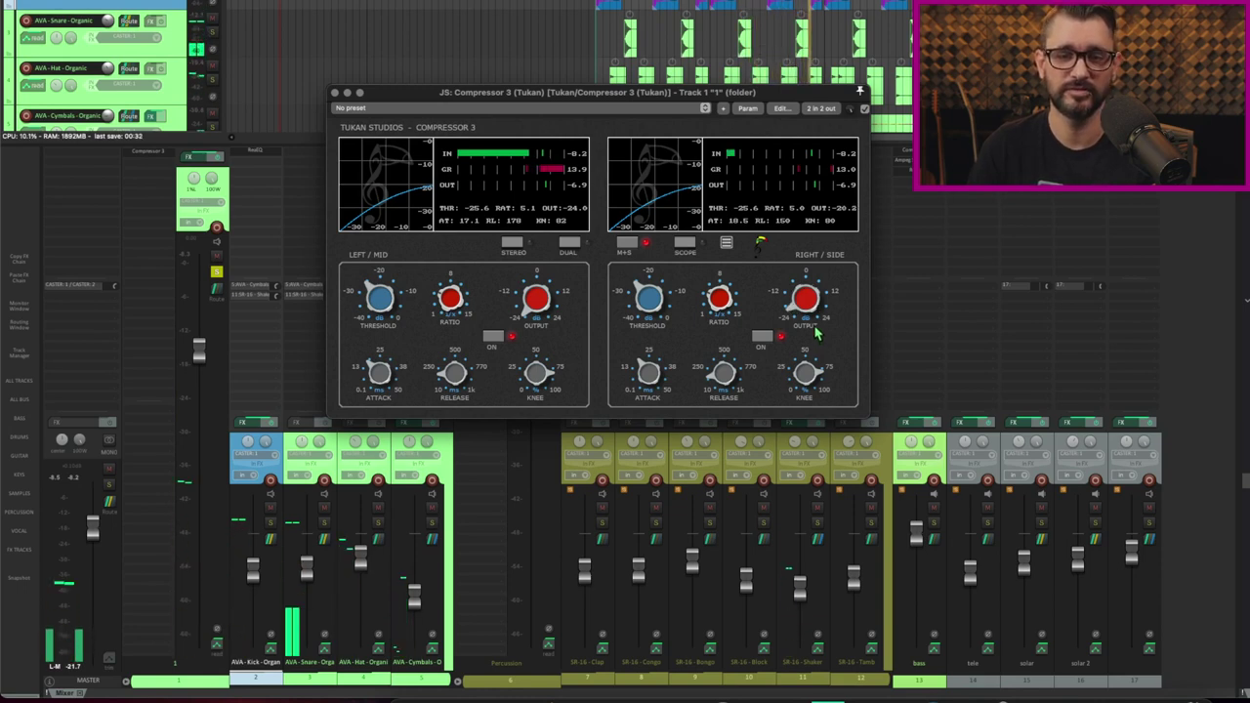
drag(819, 339, 819, 293)
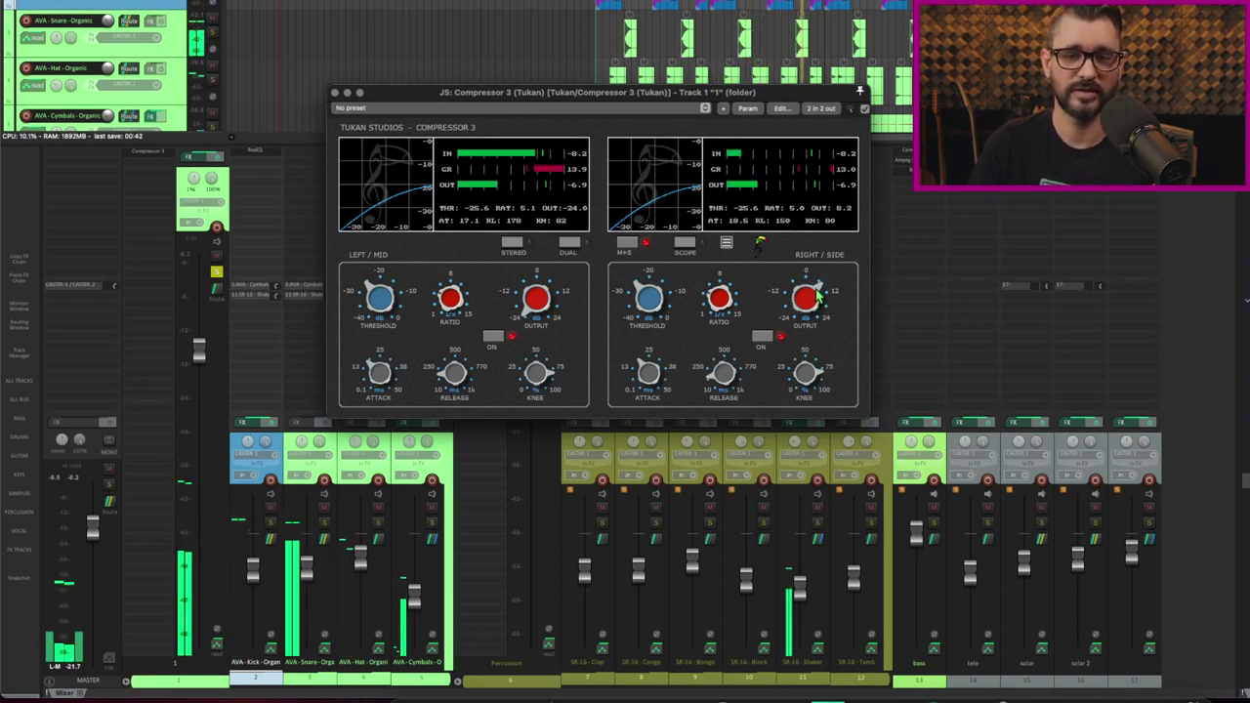
Step: Set side threshold -30.8, release 427, attack 15.0, output 13.4, and restore mid output to 6.7
drag(651, 300, 720, 308)
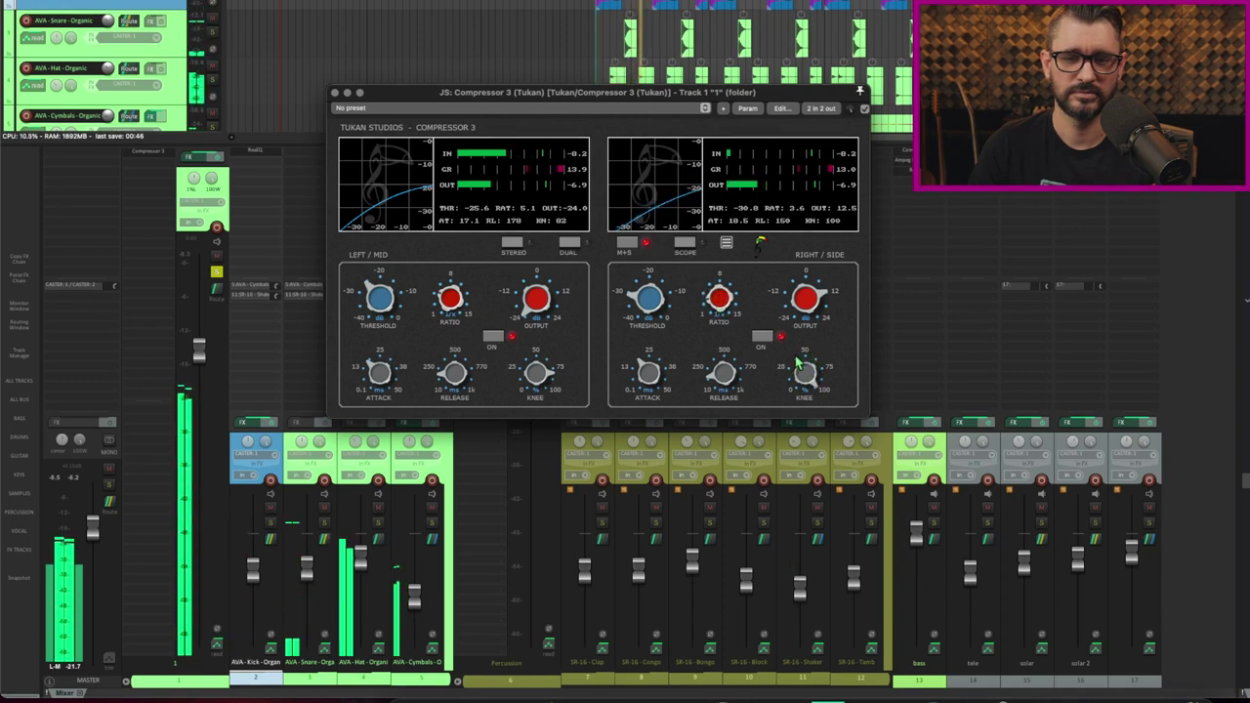
drag(718, 366, 719, 358)
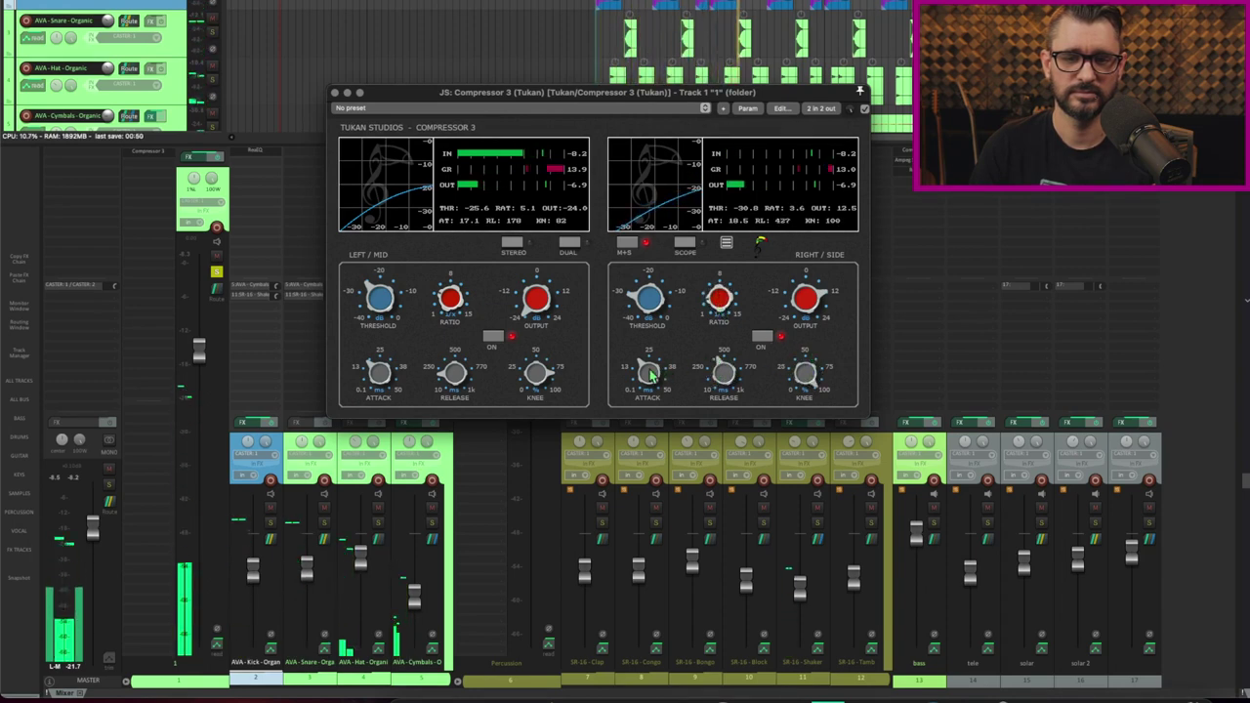
drag(648, 379, 648, 375)
drag(803, 307, 799, 301)
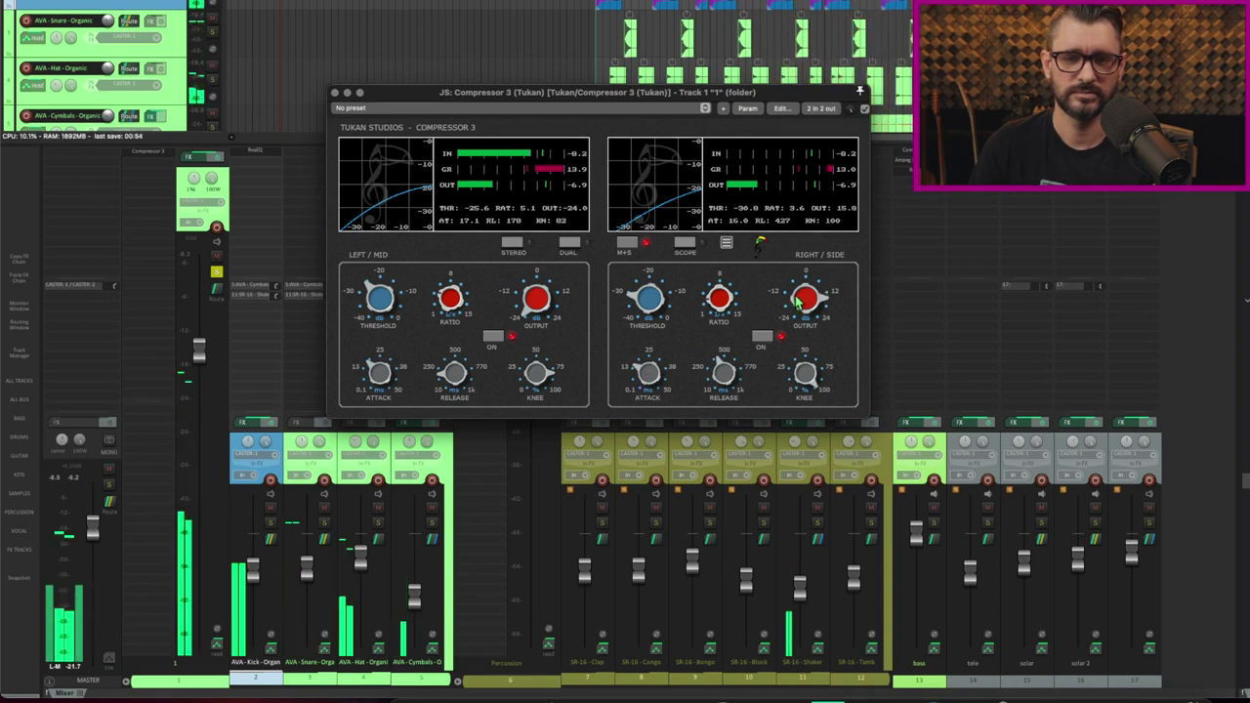
drag(543, 303, 550, 265)
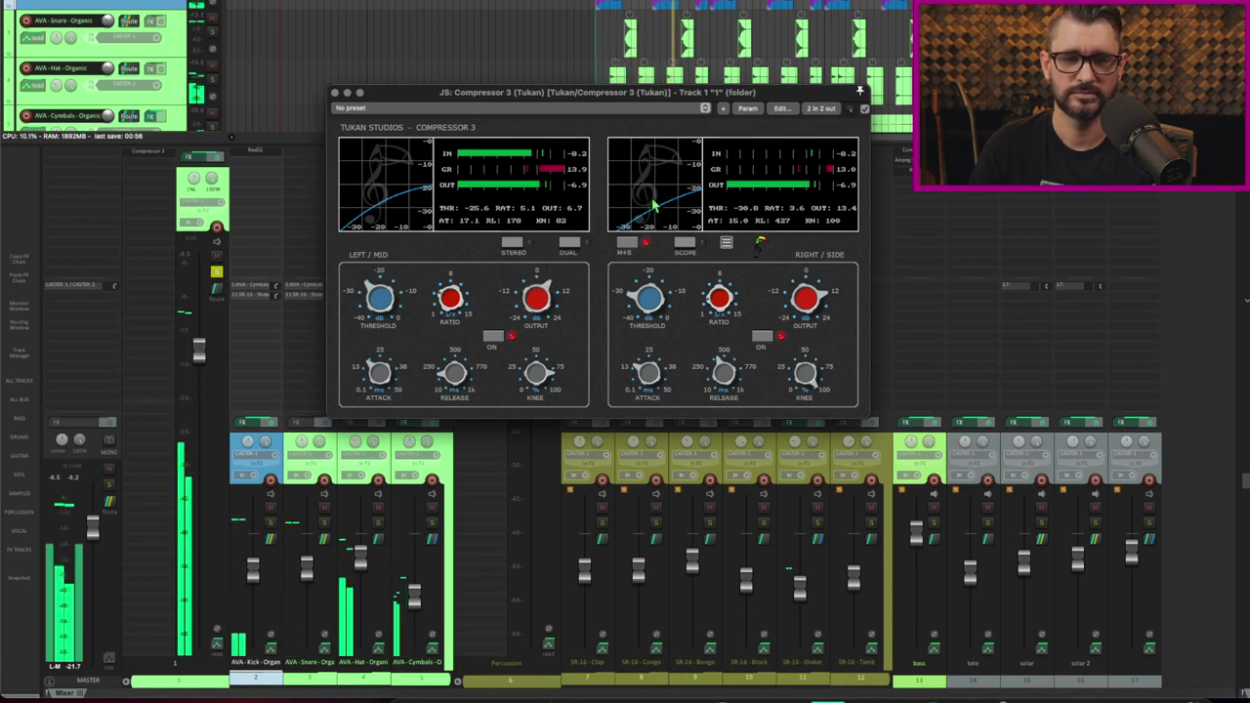
Step: Compare dry and compressed drums, then set mid threshold -23.2, ratio 5.5 and attack 19.1
click(493, 338)
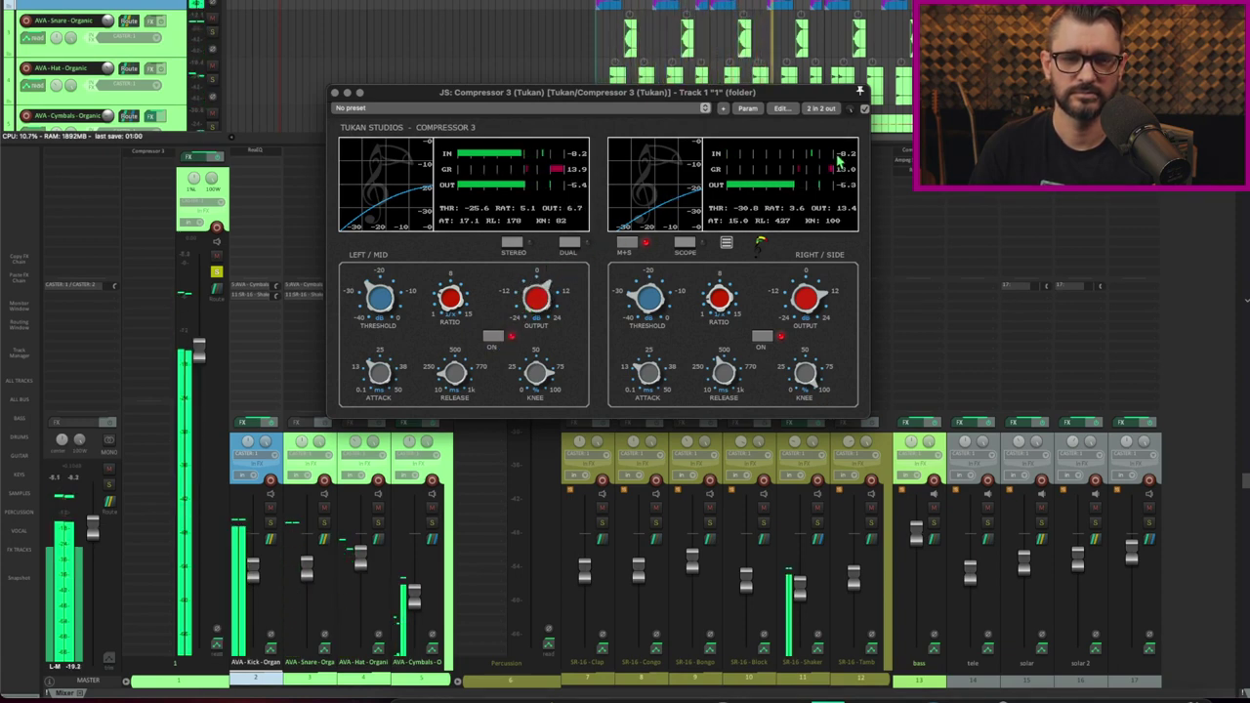
click(863, 110)
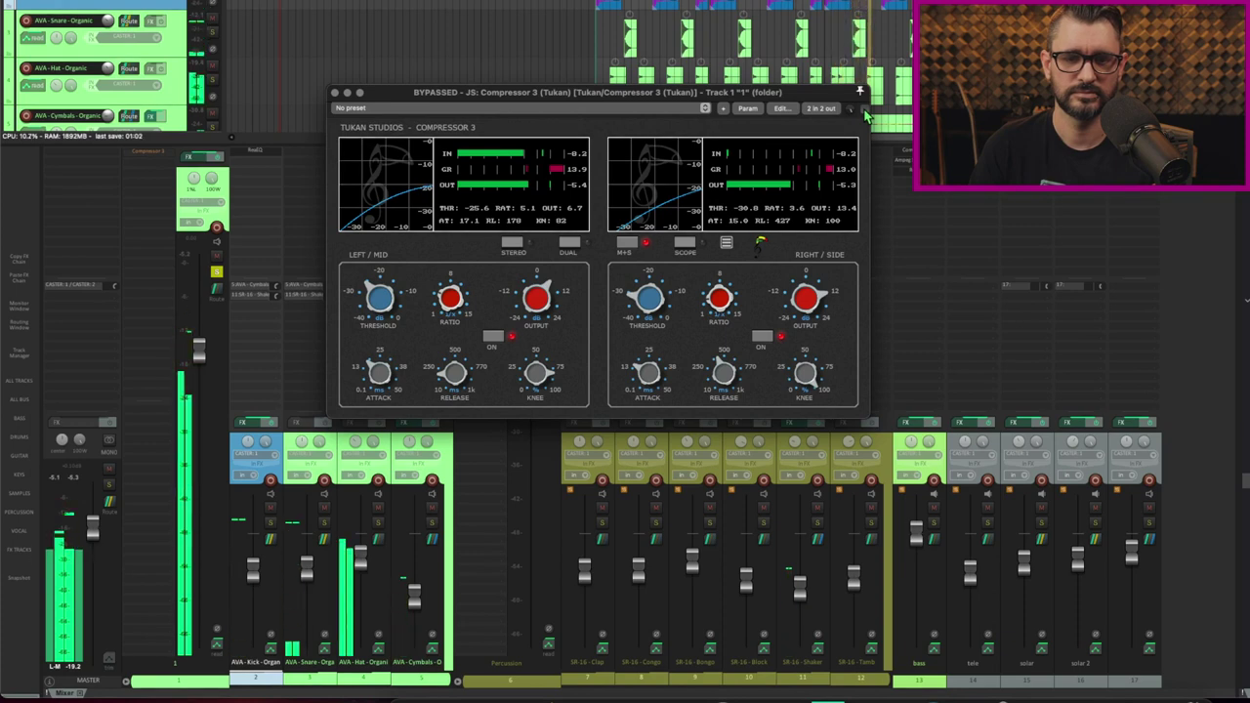
click(864, 109)
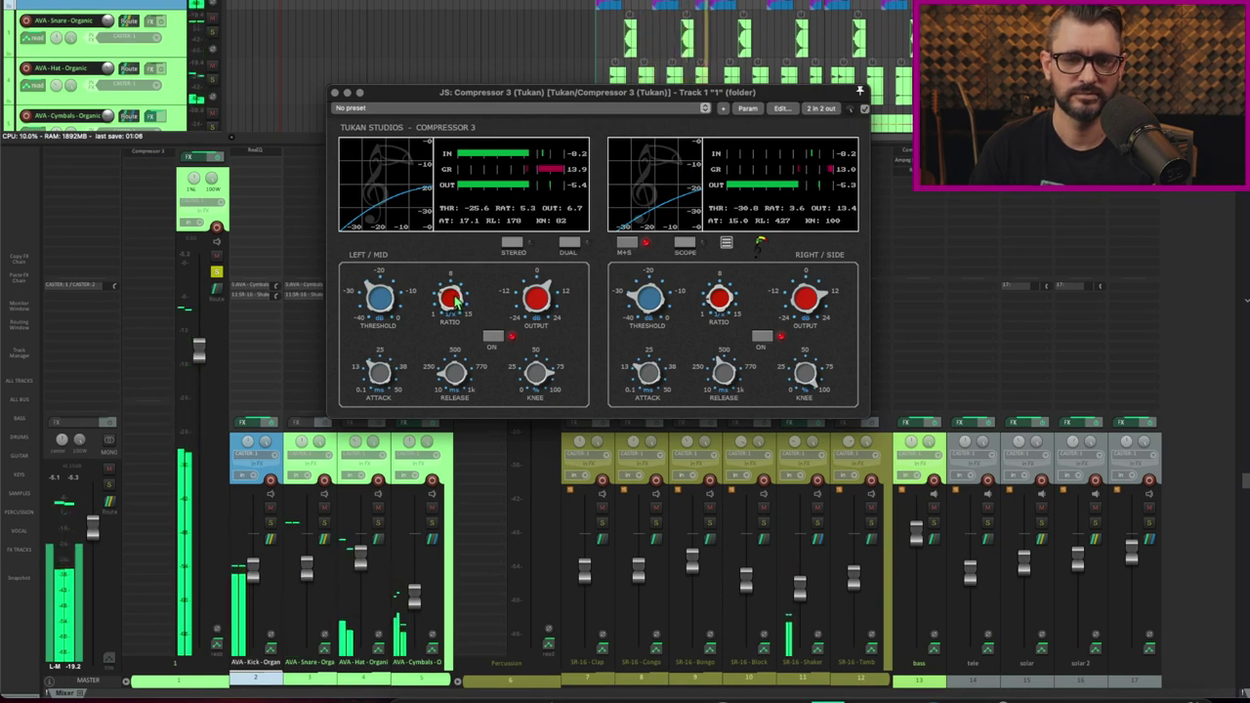
scroll(383, 371, up, 2)
scroll(388, 301, up, 2)
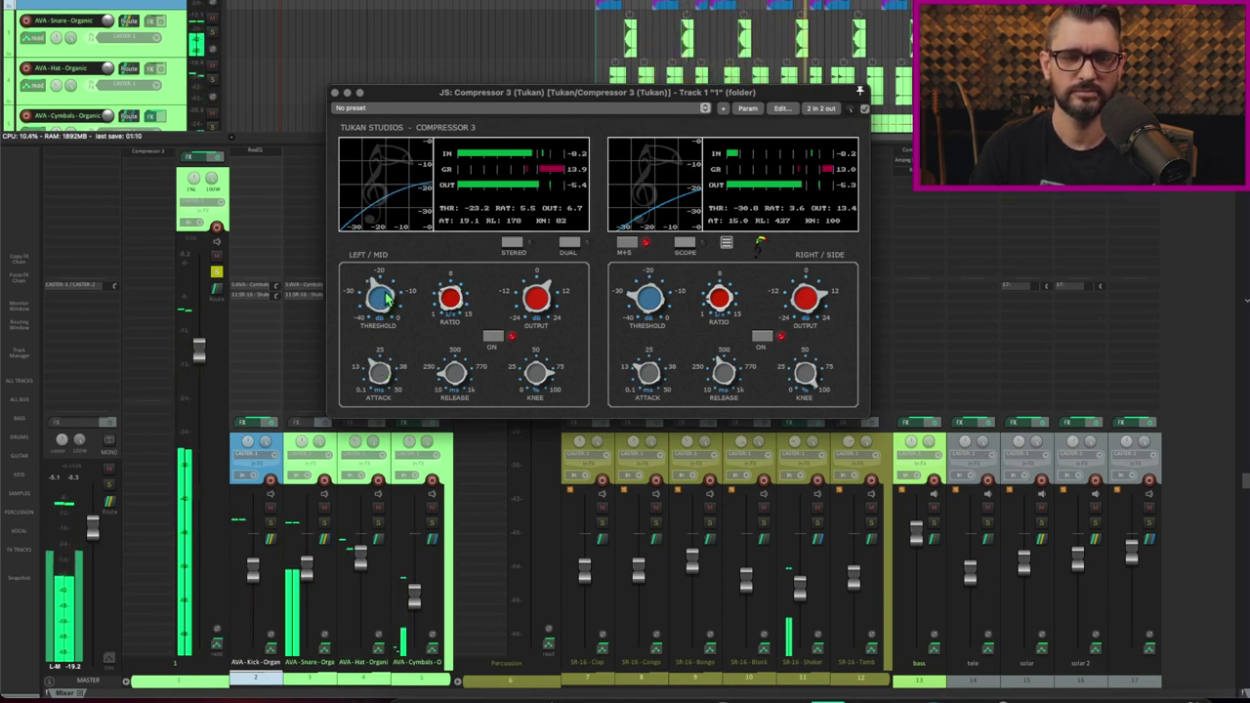
Step: Compare bypassed and active again, leaving the compressor on with both displays in scope view
click(864, 108)
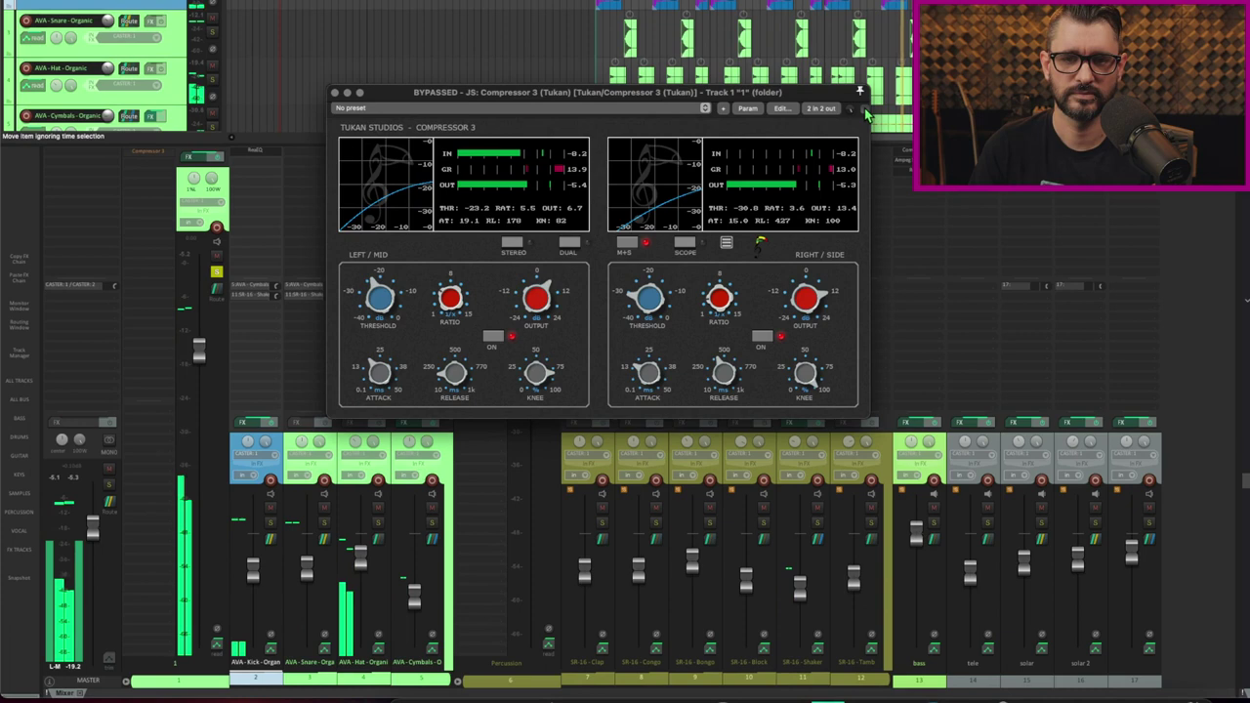
click(865, 109)
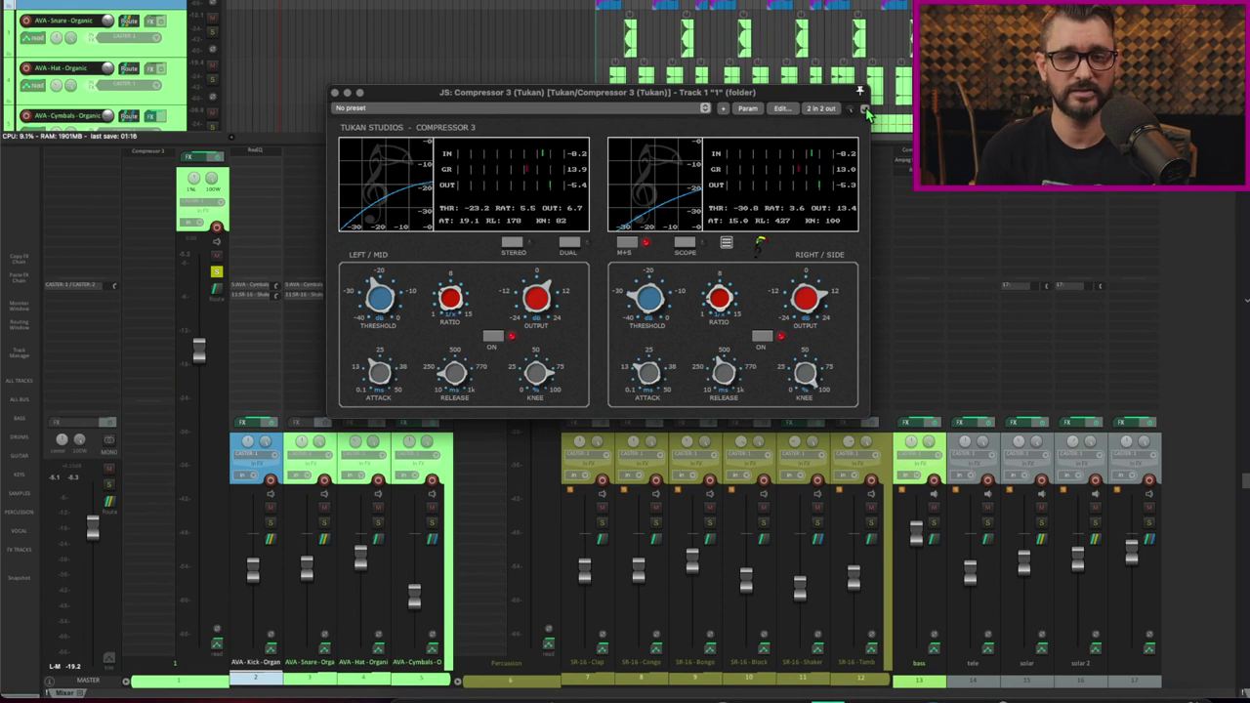
click(685, 242)
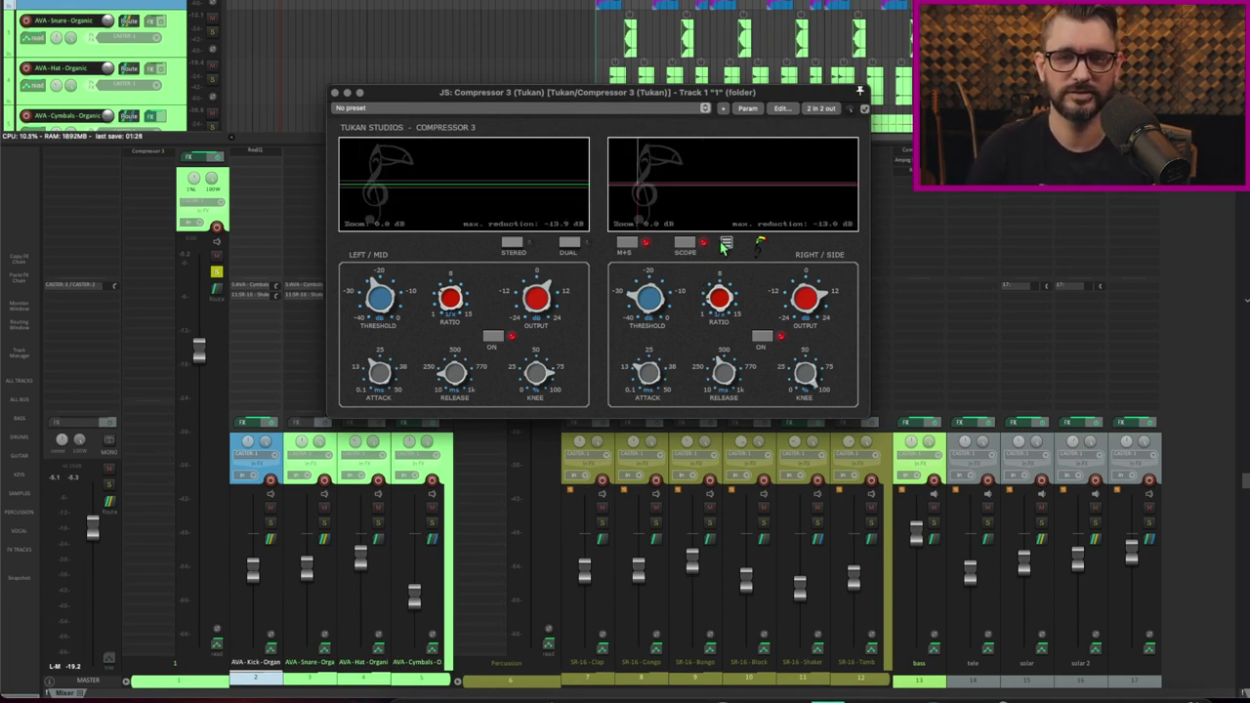
Step: Start drum playback so the scopes show mid and side gain-reduction history
key(space)
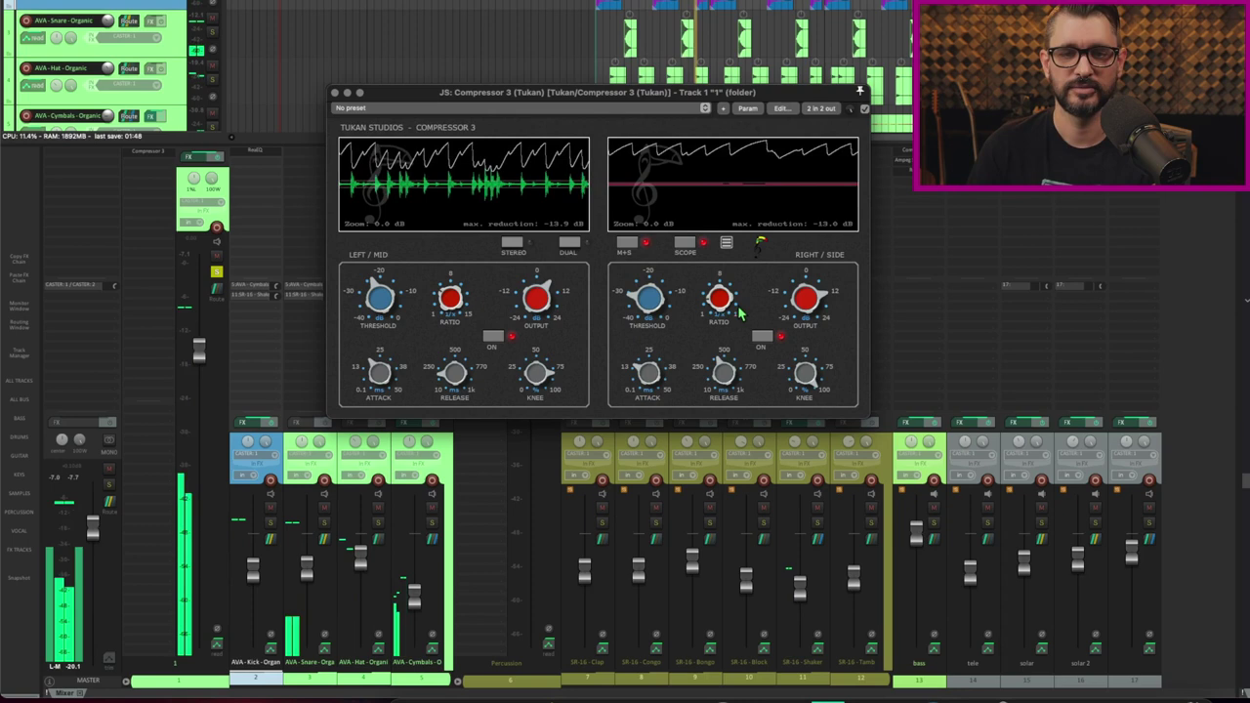
Step: Compare Dual, Stereo and M+S modes on the scopes, finishing in linked Stereo mode
click(569, 244)
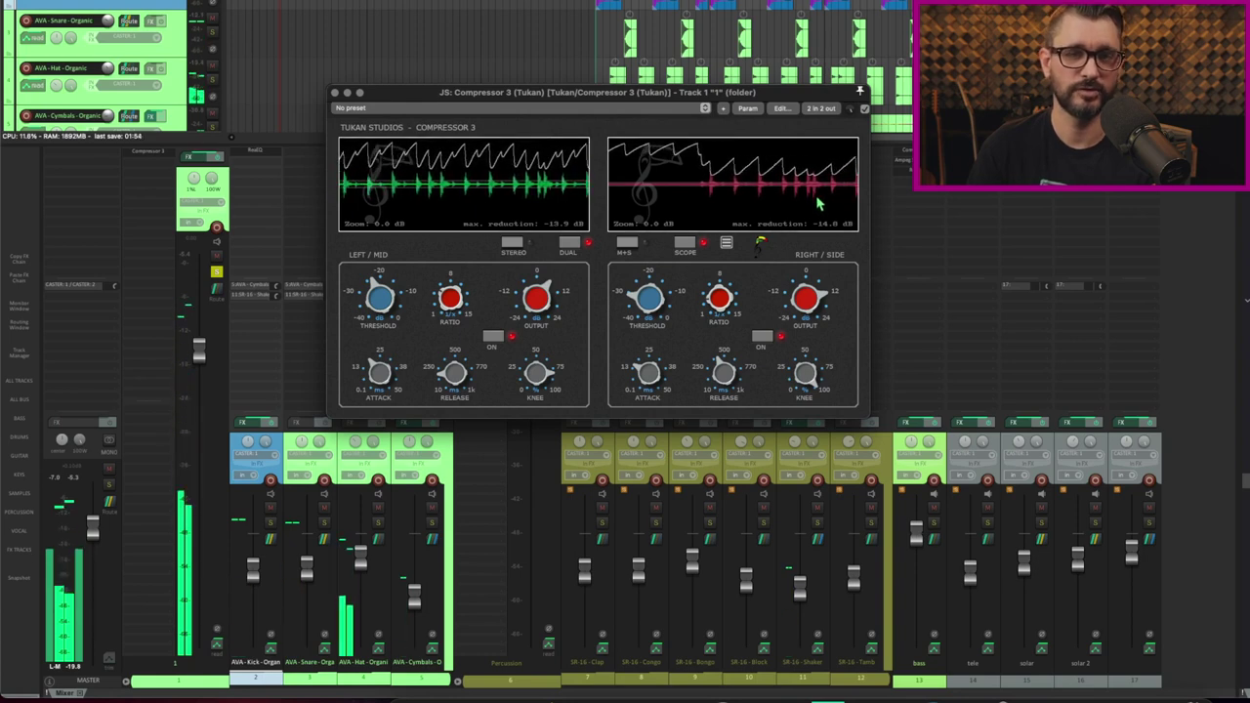
click(520, 248)
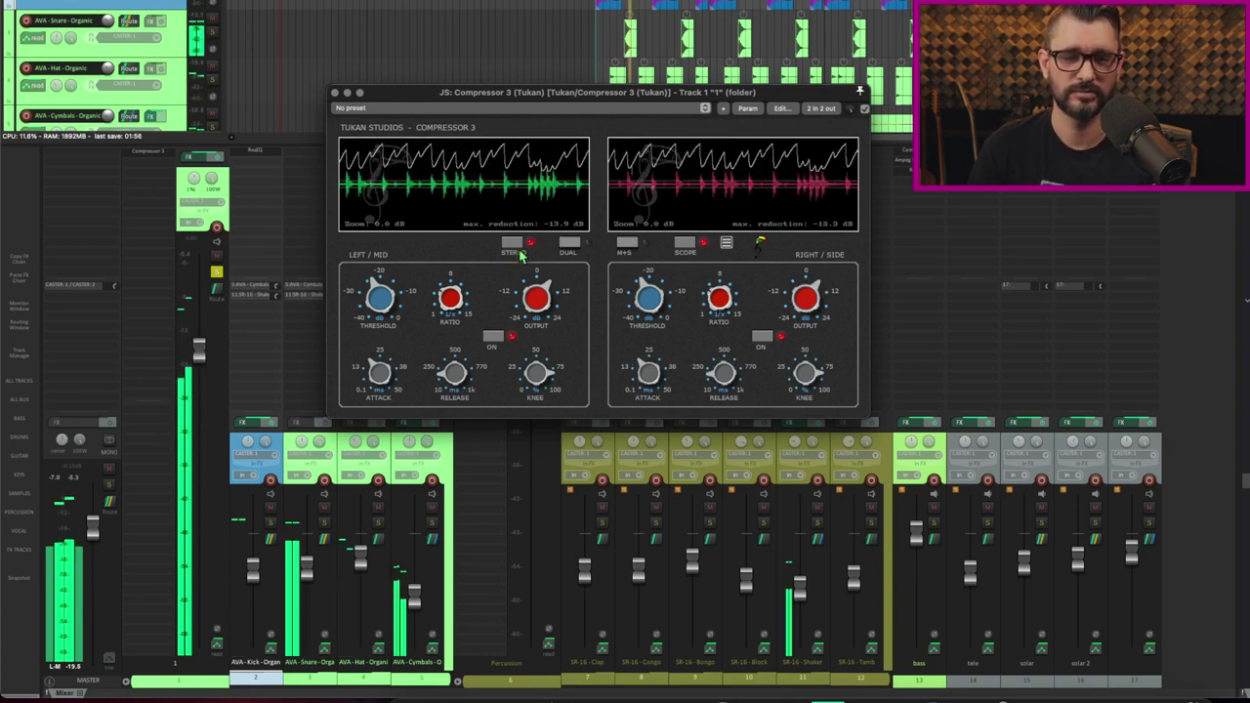
click(628, 244)
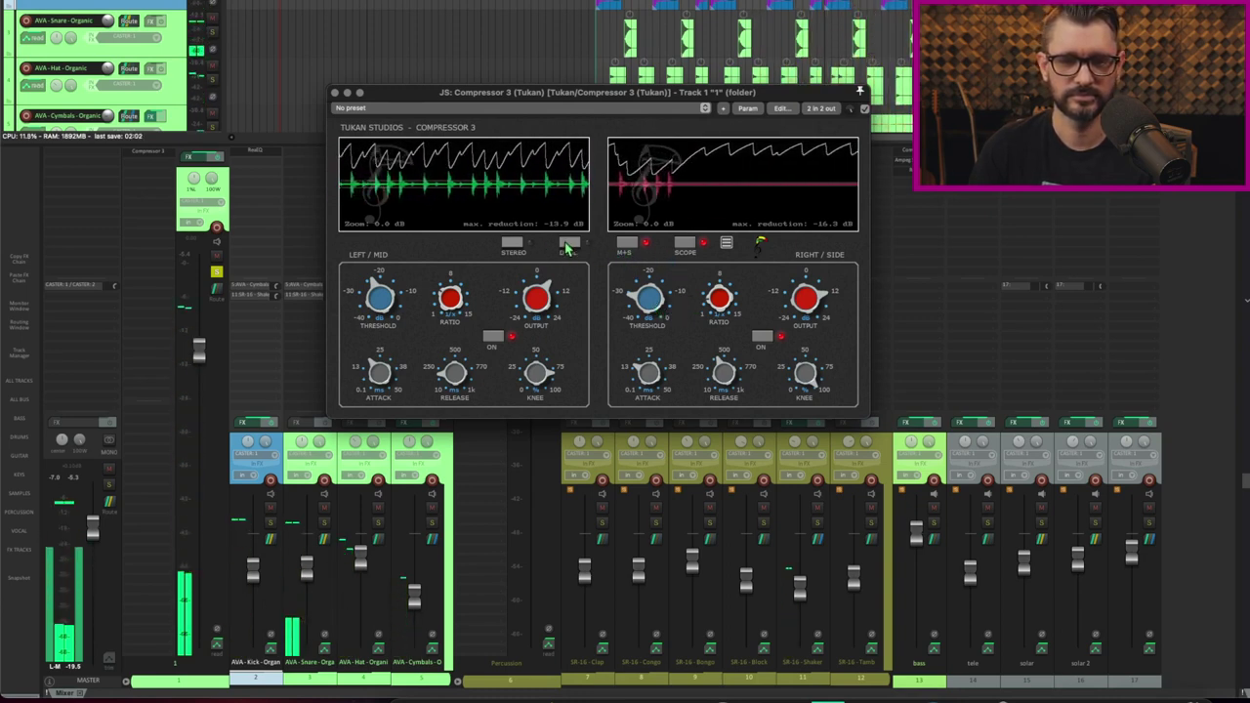
click(516, 244)
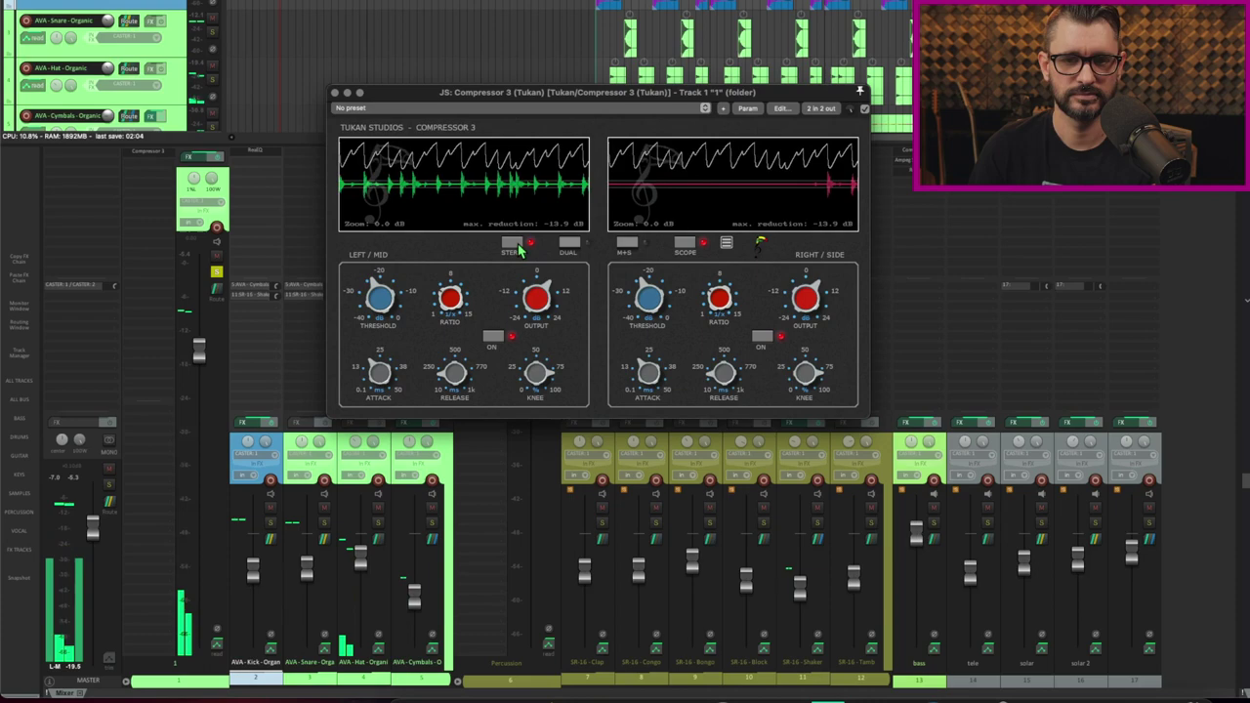